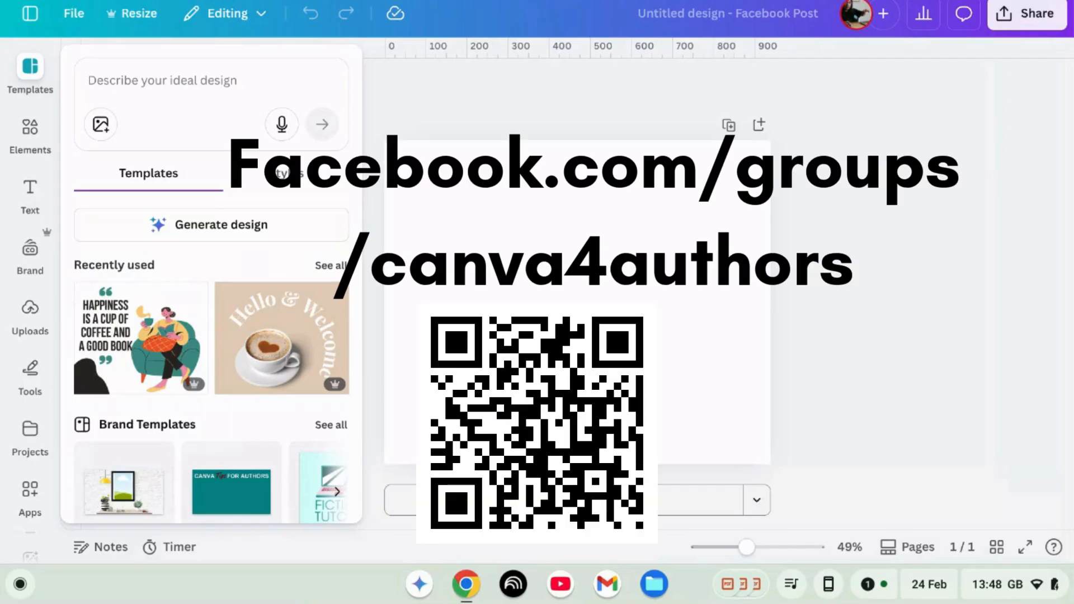
# Step: Add the Christmas with the Secret Tycoon cover from uploads to the page and shrink it to about a third of its size
pyautogui.click(402, 90)
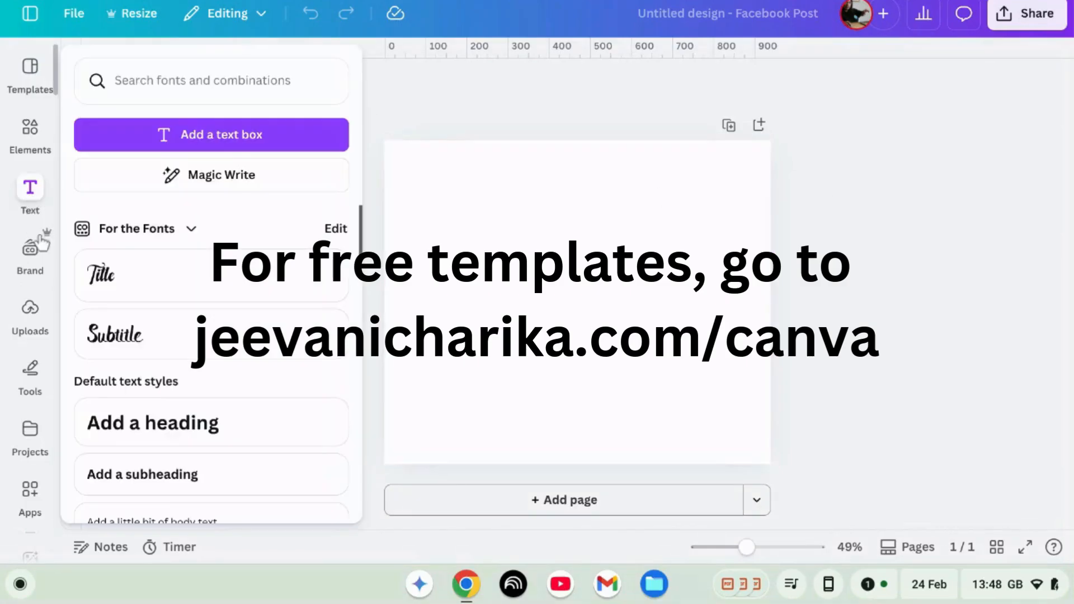
pyautogui.click(30, 330)
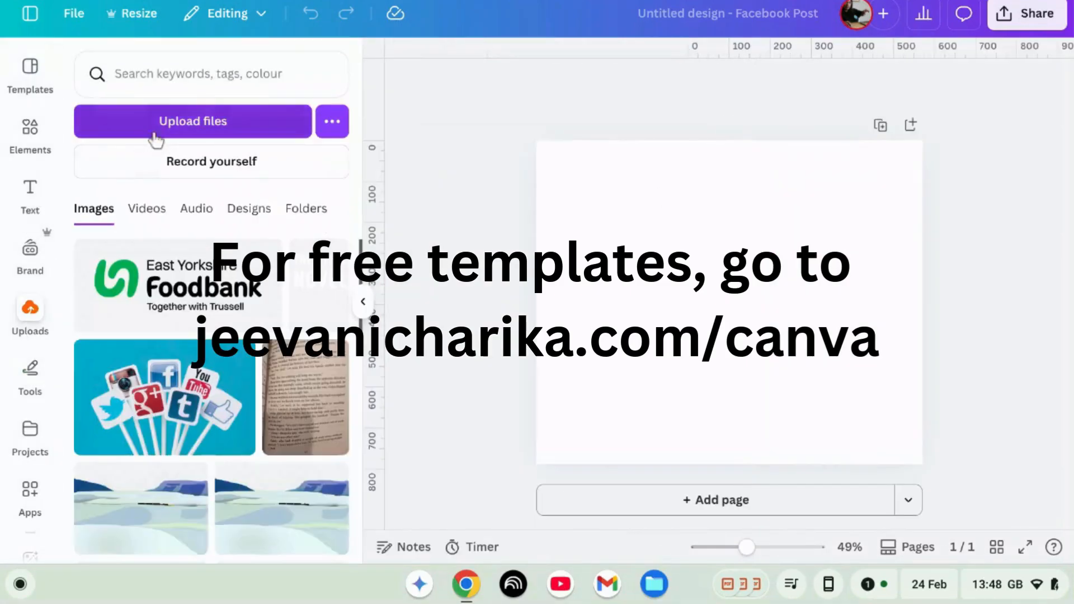
pyautogui.click(168, 72)
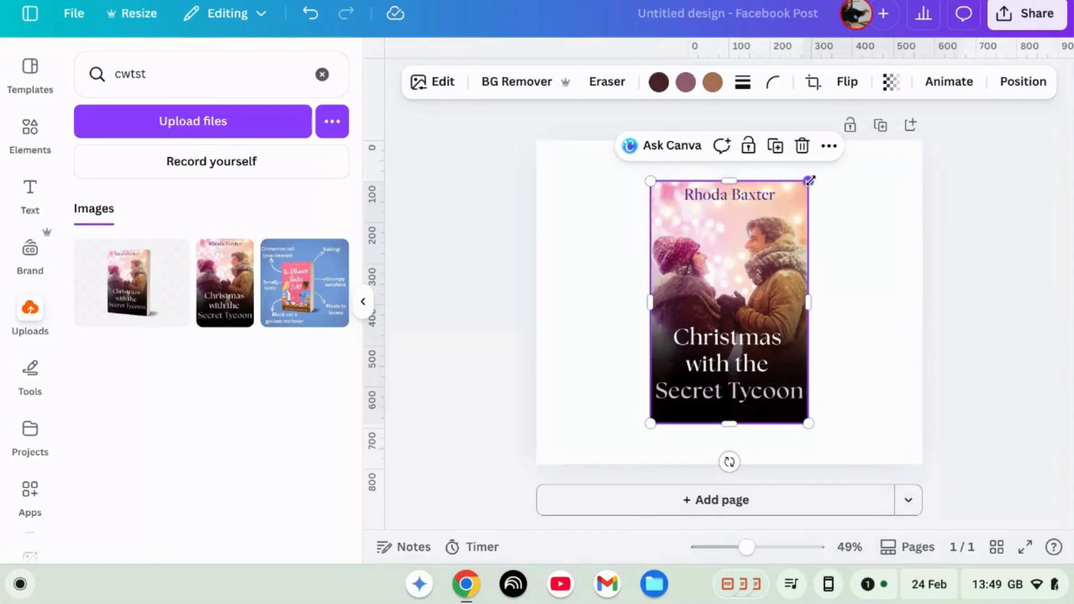
pyautogui.moveTo(809, 181); pyautogui.dragTo(731, 216)
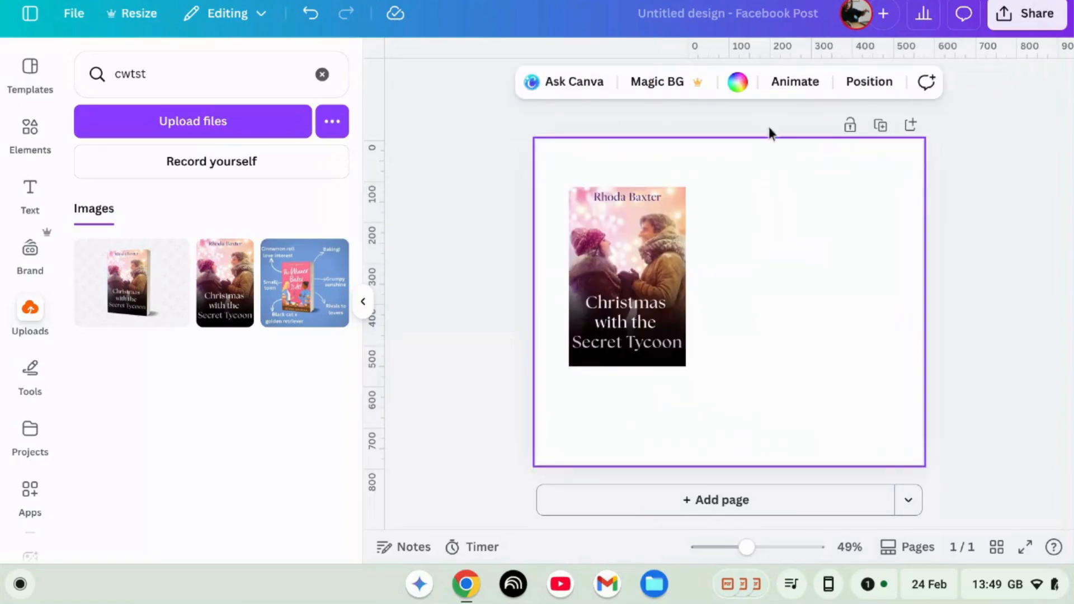
# Step: Add a square rectangle and move it to the page's upper right, beside the cover
pyautogui.click(738, 82)
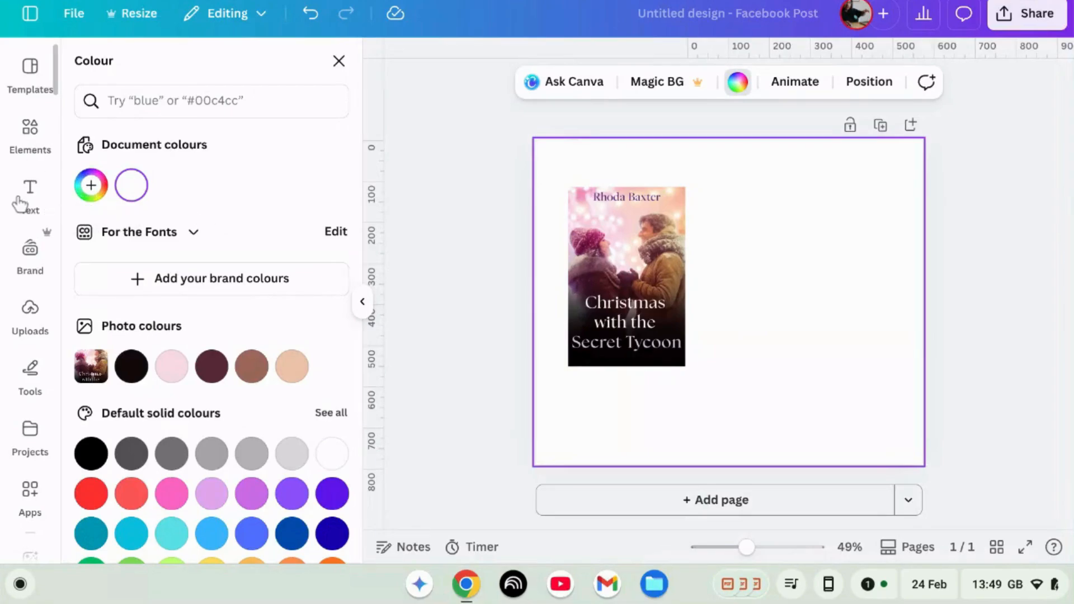
pyautogui.press('r')
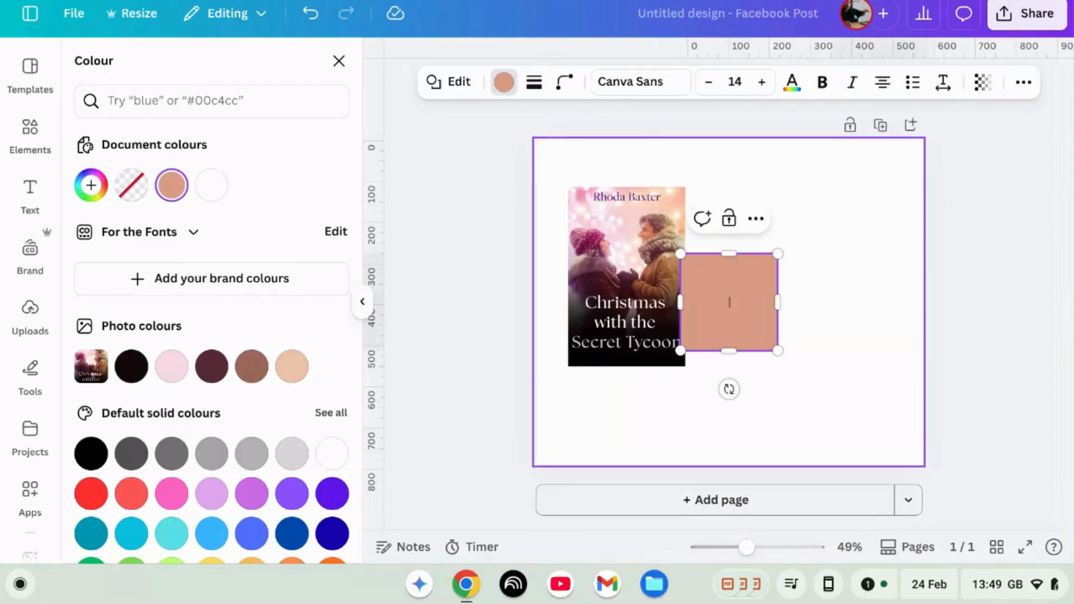
pyautogui.moveTo(737, 311); pyautogui.dragTo(833, 230)
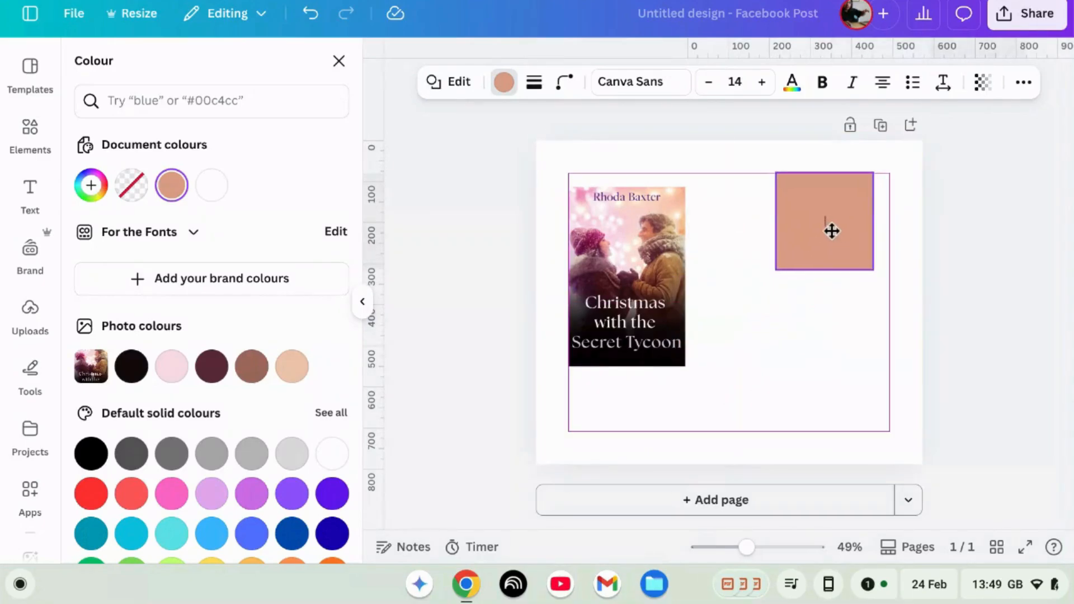
pyautogui.click(840, 323)
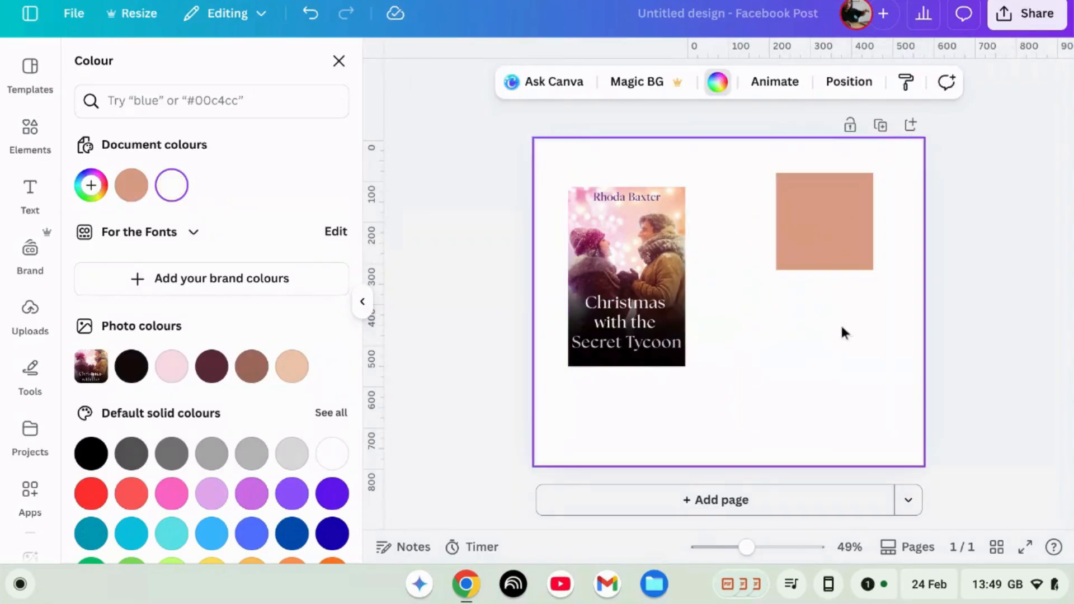
# Step: Fill the square with a new colour sampled with the eyedropper from the pink hat on the cover
pyautogui.click(820, 244)
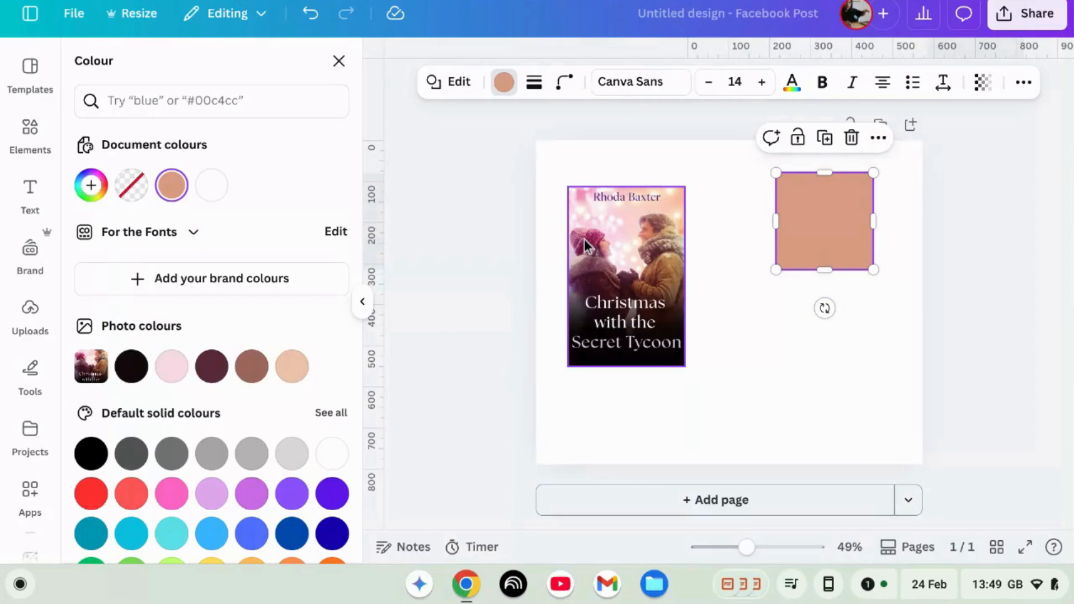
pyautogui.click(837, 224)
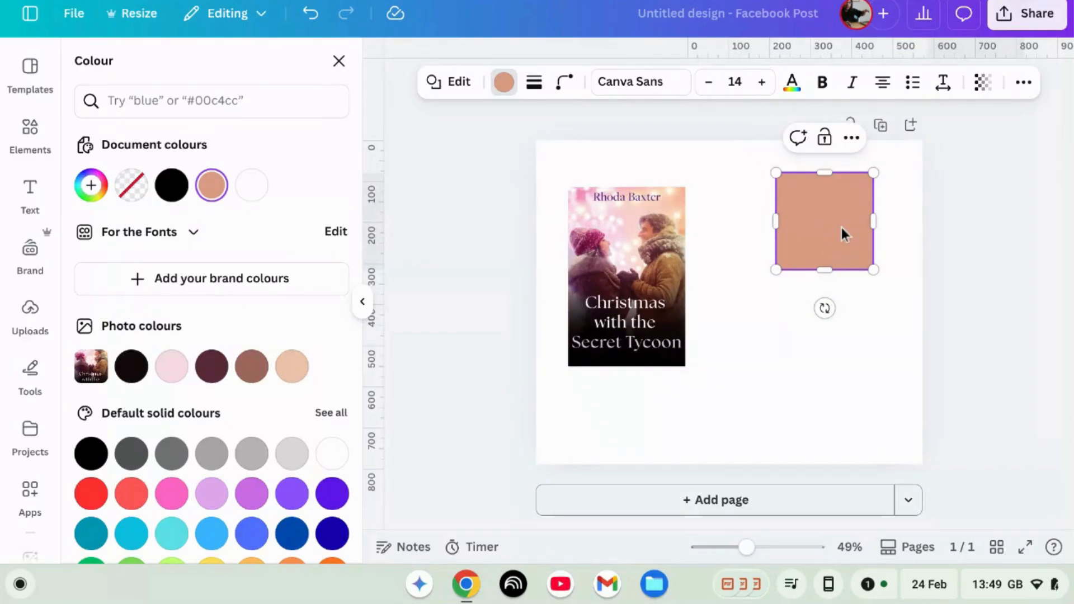
pyautogui.click(89, 187)
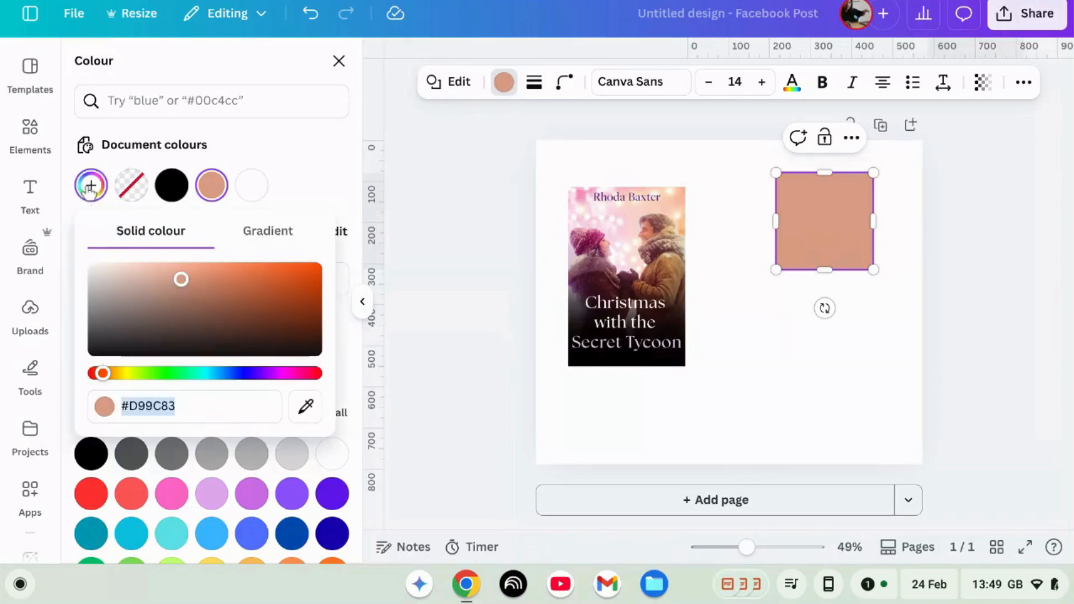
pyautogui.click(304, 417)
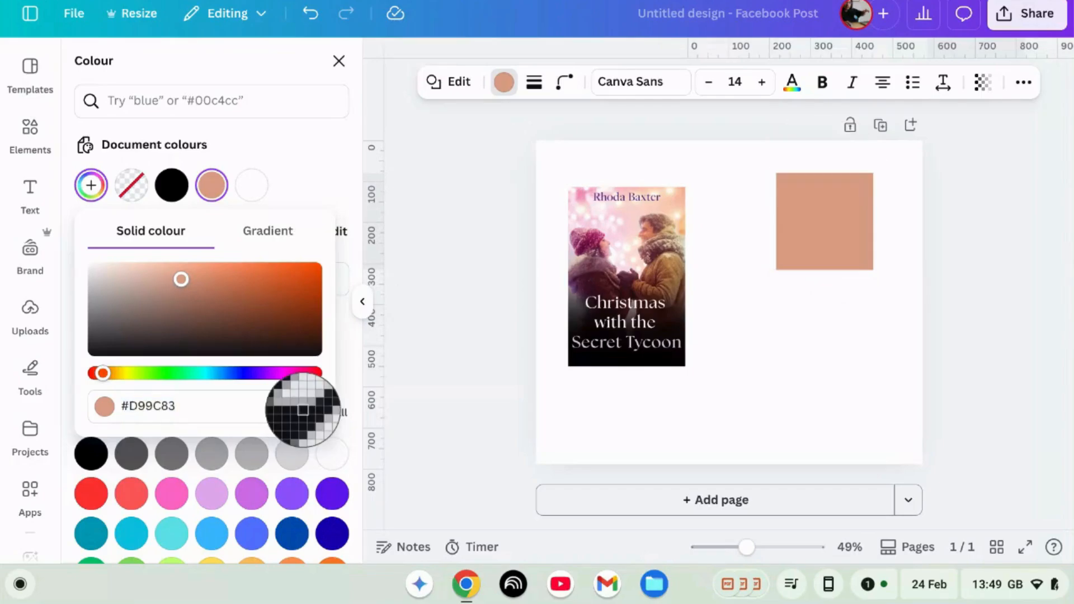
pyautogui.click(585, 247)
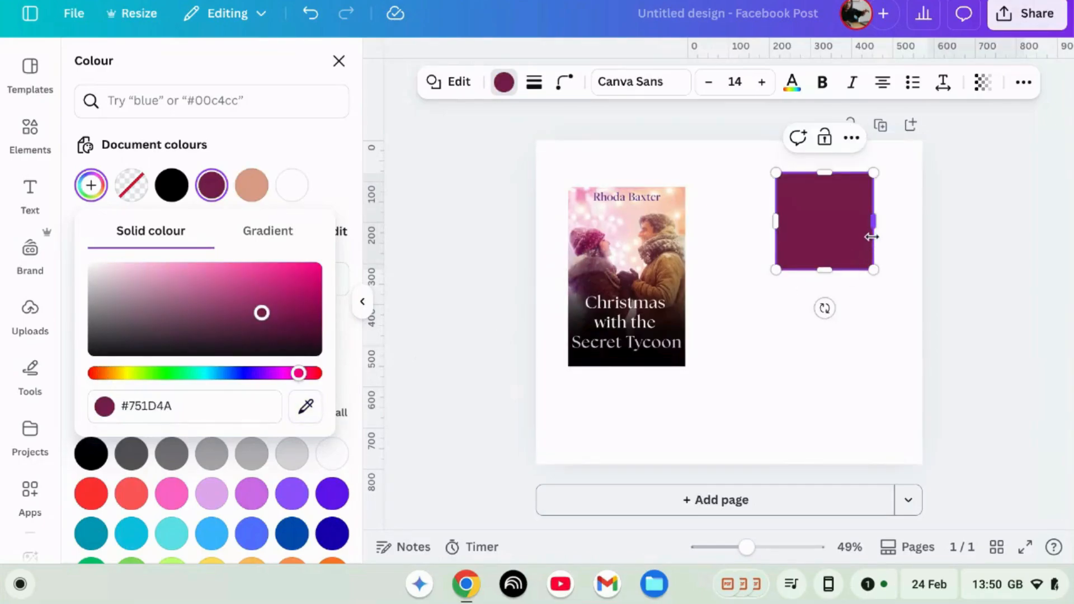
# Step: Duplicate the coloured square and move the copy down below the original
pyautogui.click(831, 147)
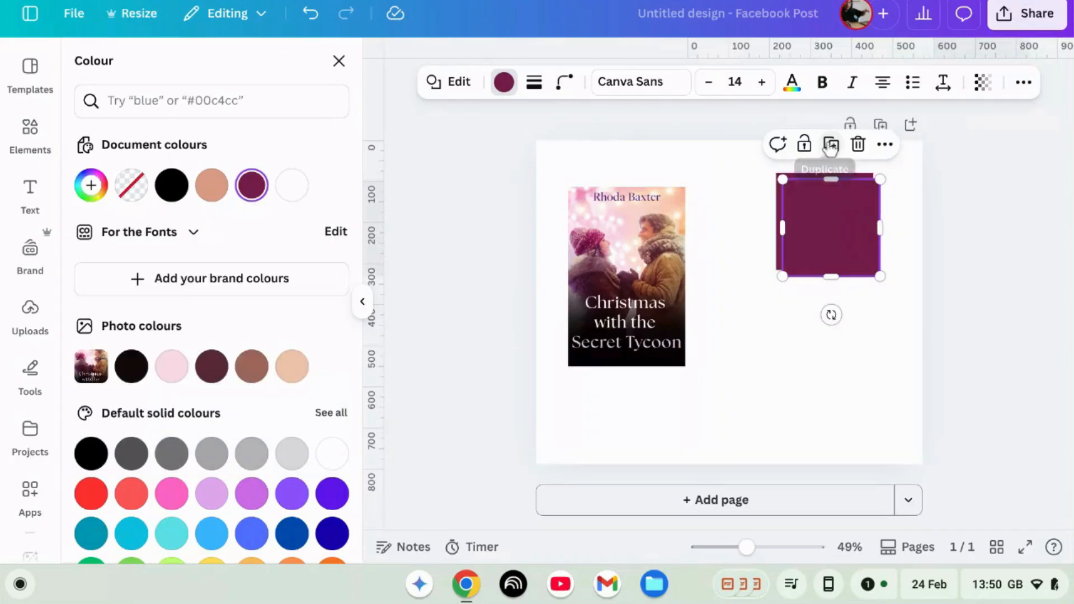
pyautogui.moveTo(834, 242); pyautogui.dragTo(829, 349)
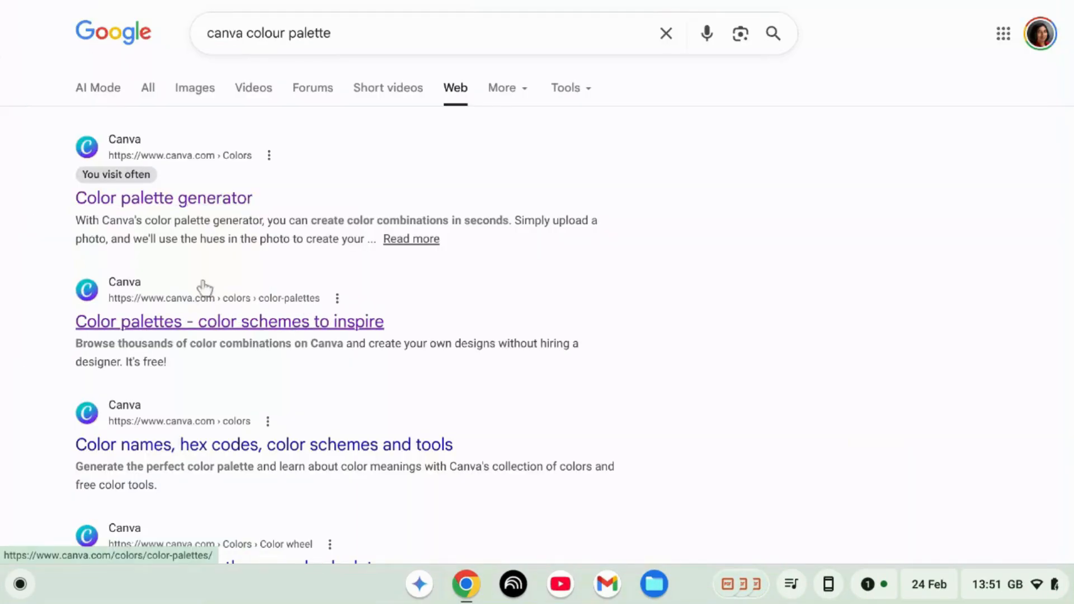
# Step: Open Canva's Color palette generator from the search results and start uploading the book cover image
pyautogui.click(211, 199)
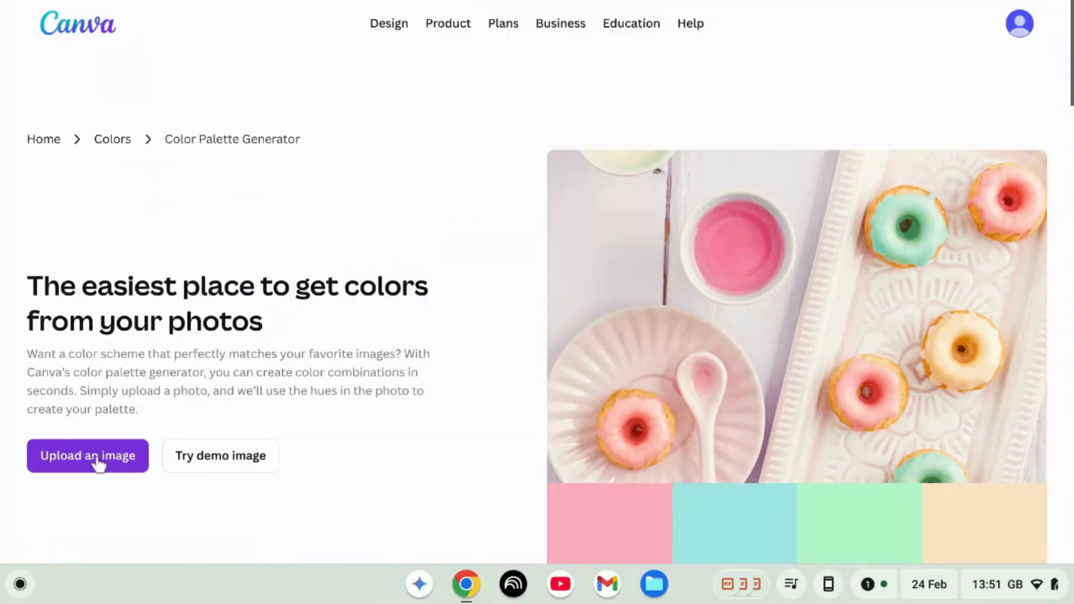
pyautogui.click(97, 458)
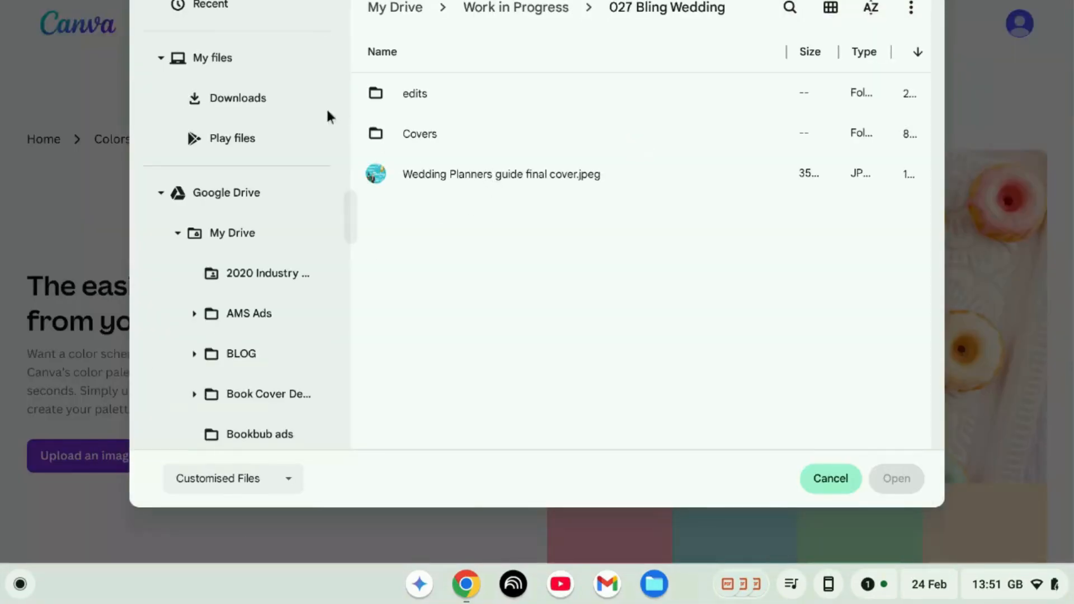
pyautogui.press('Escape')
# Step: Copy the Bouquet colour code #AC7391 from the palette generated from the cover
pyautogui.scroll(-3, 526, 358)
pyautogui.scroll(1, 534, 368)
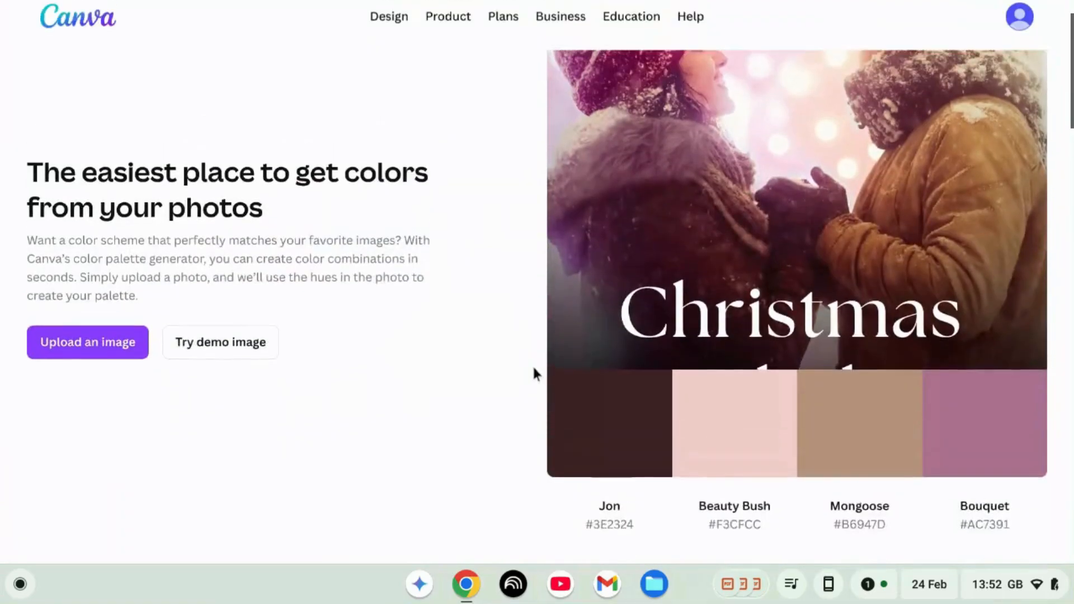
pyautogui.scroll(-2, 534, 369)
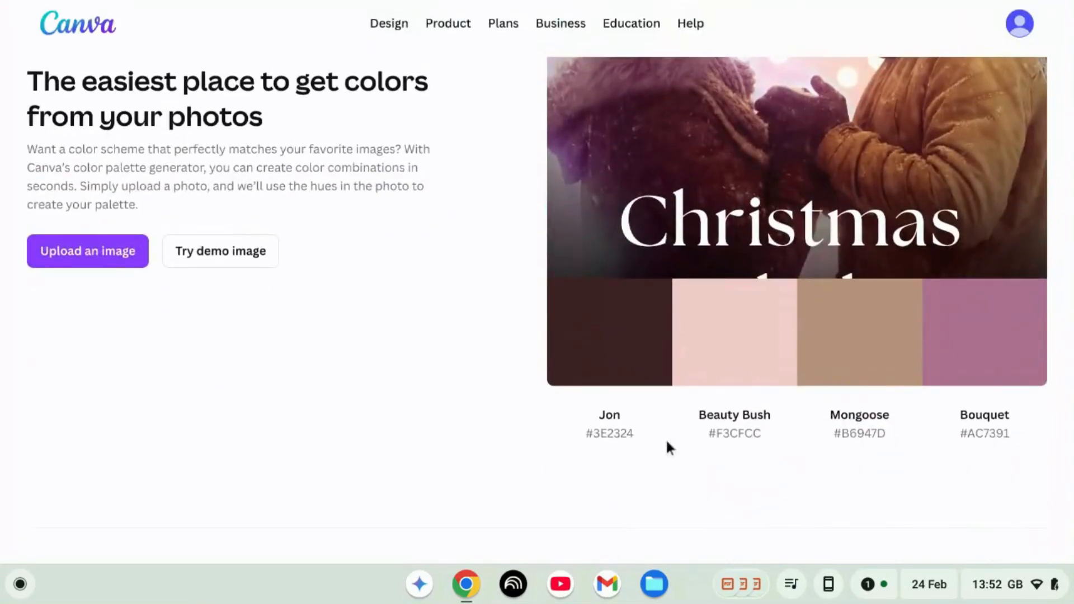
pyautogui.scroll(3, 890, 422)
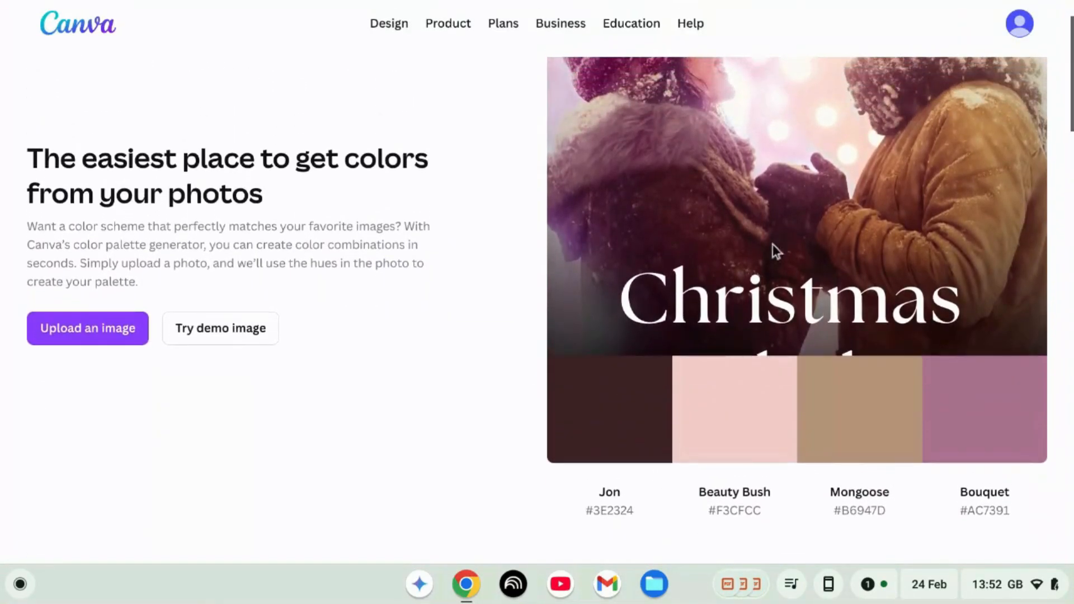
pyautogui.scroll(-2, 818, 282)
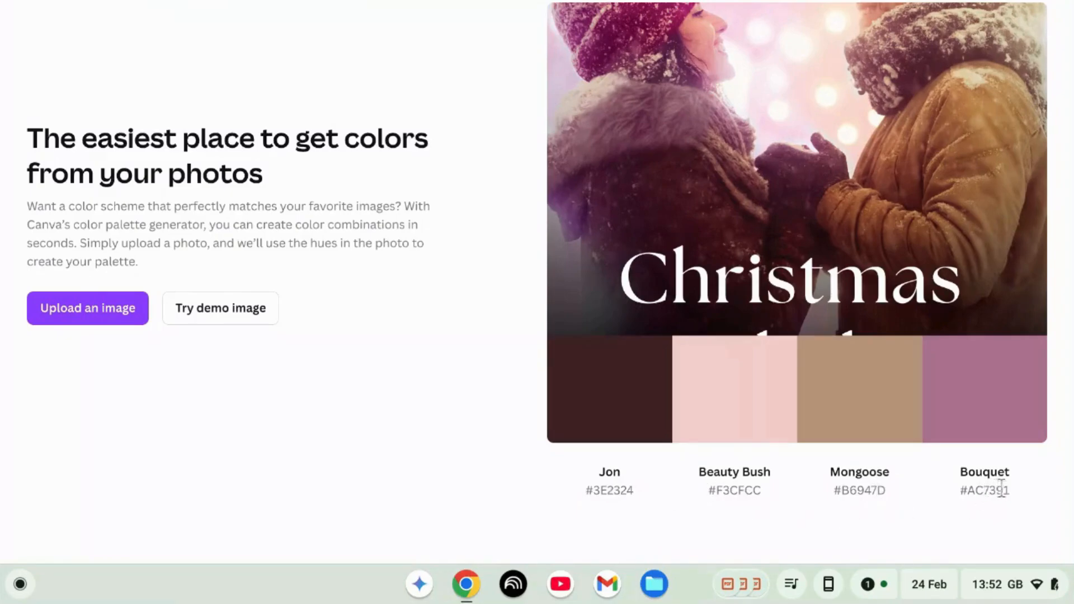
pyautogui.moveTo(1014, 492); pyautogui.dragTo(961, 496)
pyautogui.rightClick(971, 496)
pyautogui.click(943, 337)
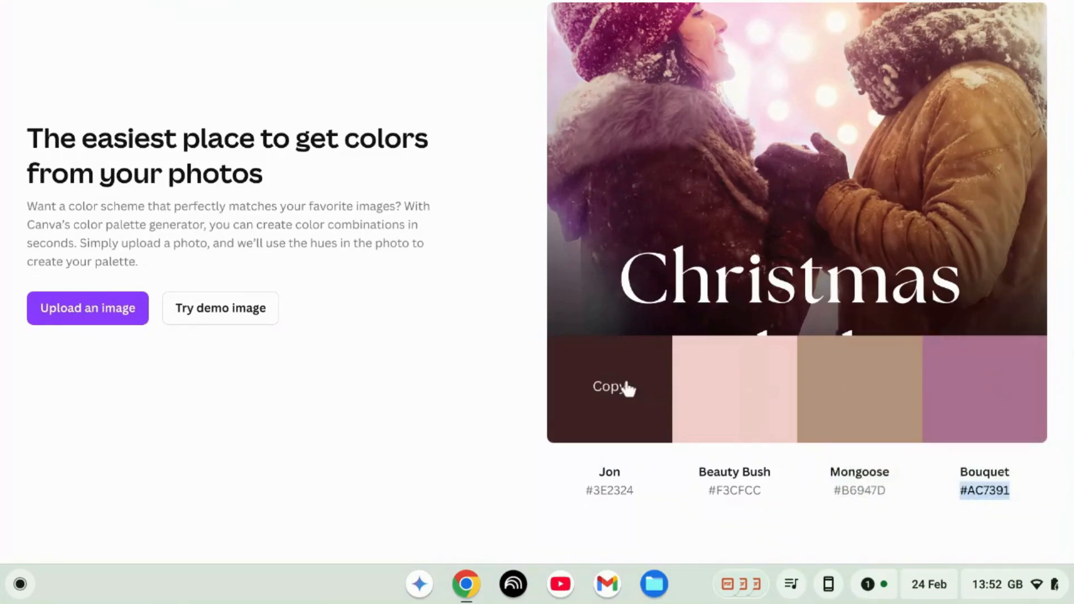
# Step: Open Canva's Color wheel tool from the Colors page in a new tab
pyautogui.hotkey('ctrl', 't')
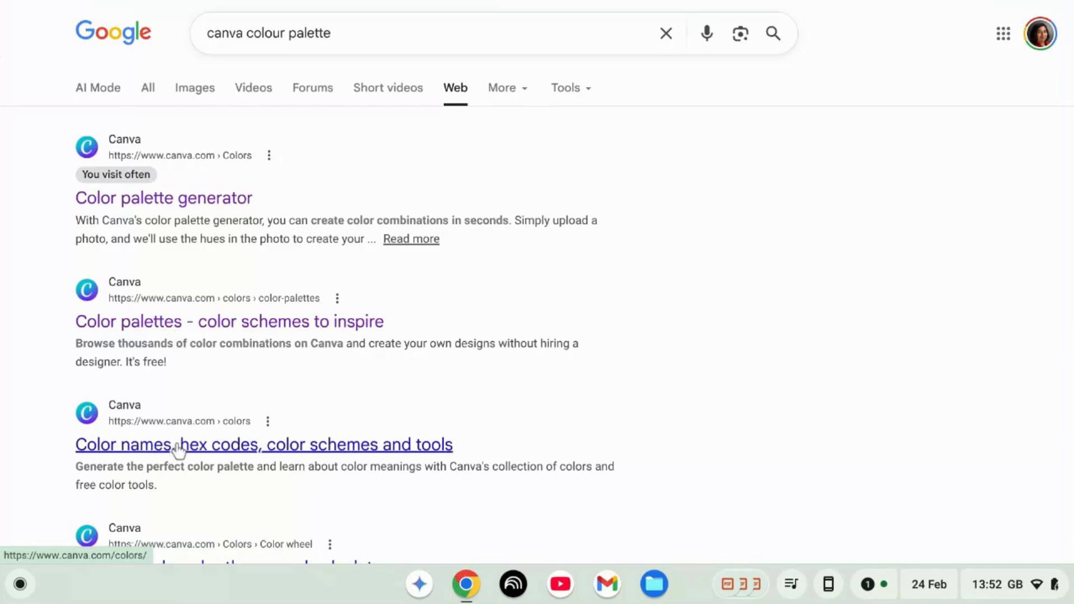
pyautogui.click(175, 445)
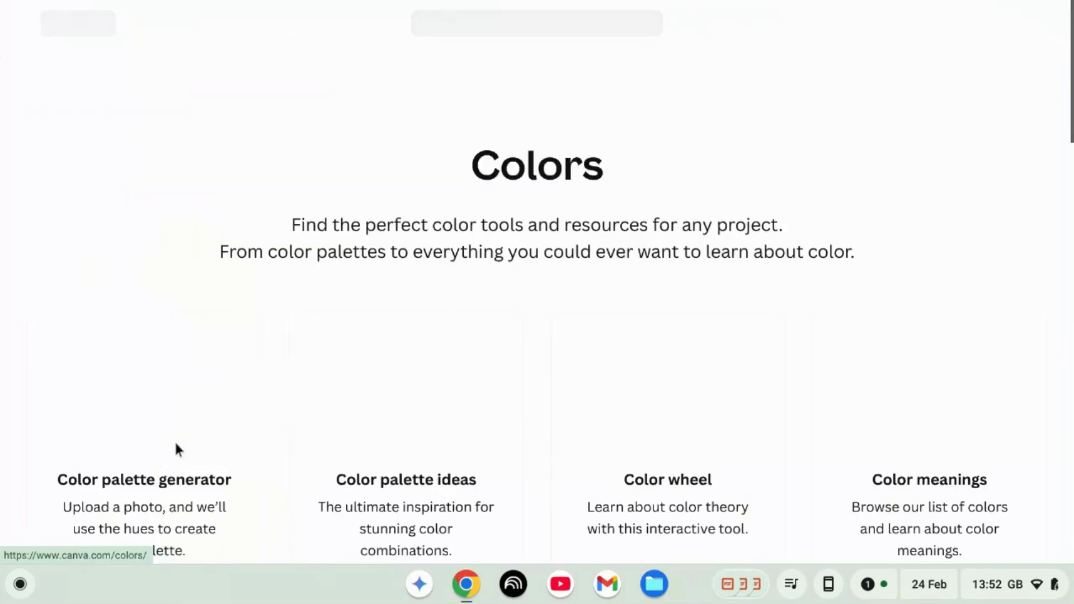
pyautogui.scroll(-2, 508, 339)
pyautogui.scroll(1, 507, 339)
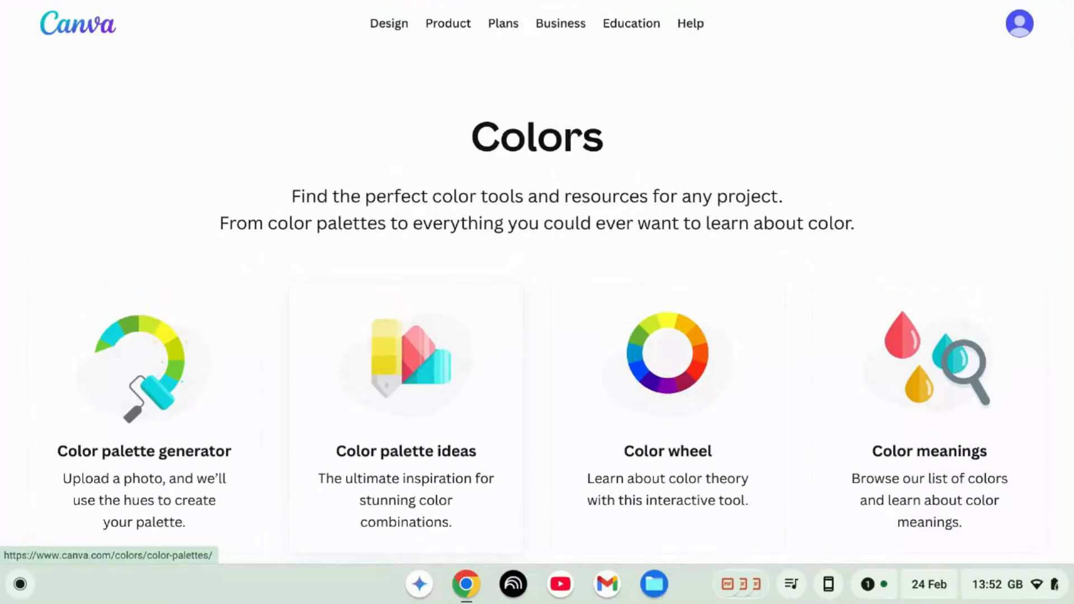
pyautogui.scroll(-1, 506, 336)
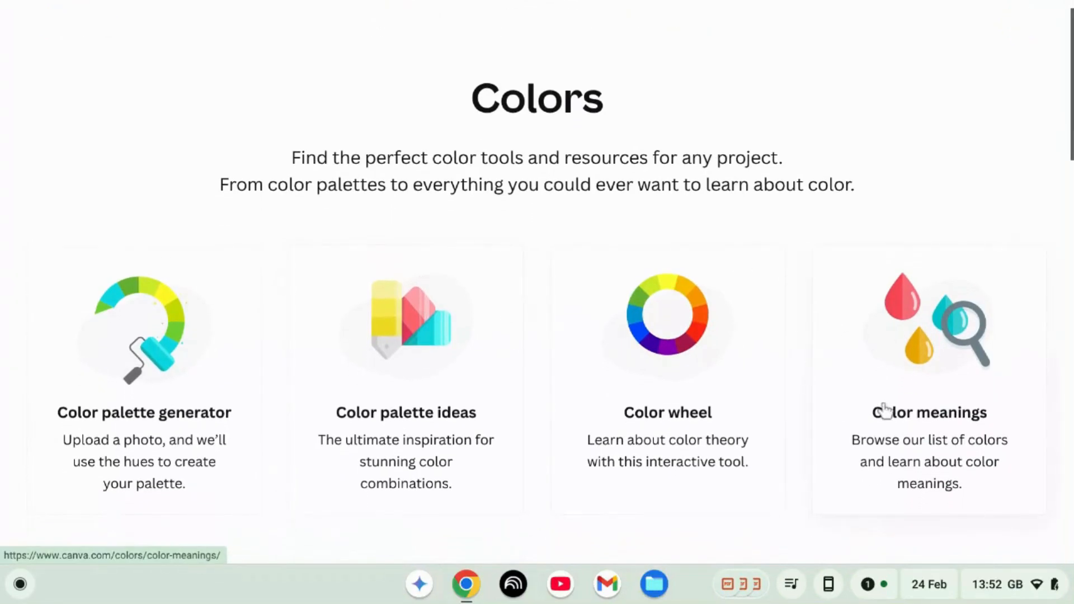
pyautogui.click(675, 335)
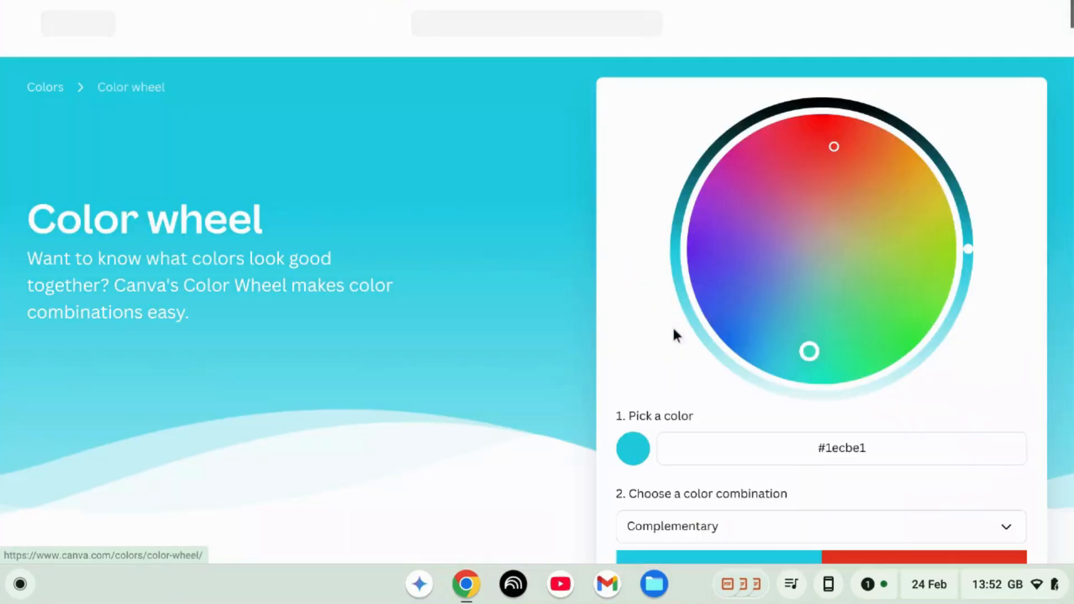
# Step: Paste #AC7391 into the colour wheel's pick-a-colour field
pyautogui.scroll(-1, 781, 409)
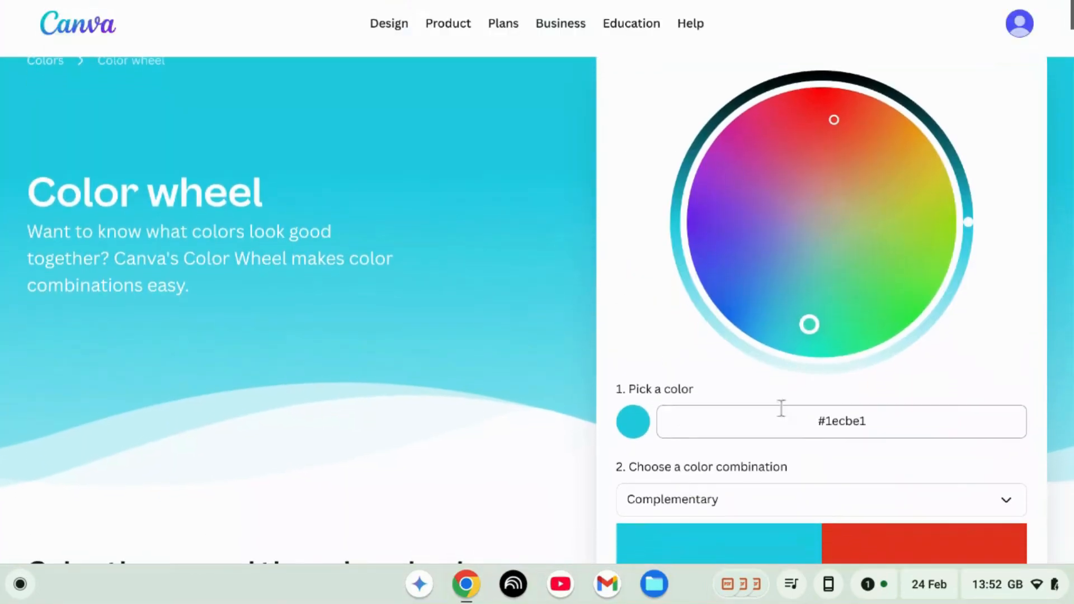
pyautogui.click(905, 432)
pyautogui.hotkey('ctrl', 'v')
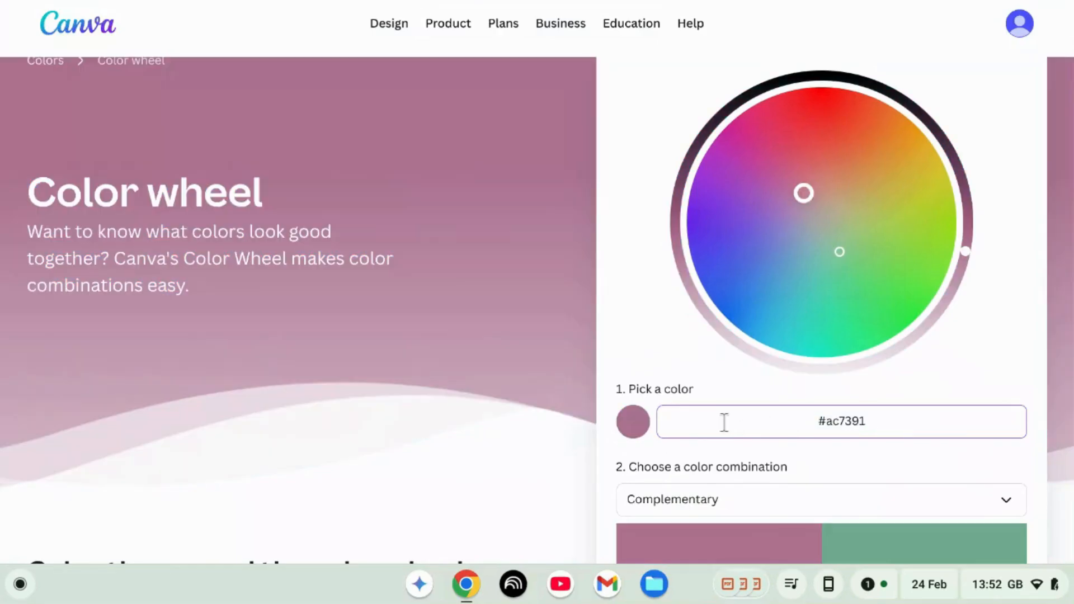
# Step: Switch the colour combination to Monochromatic
pyautogui.scroll(-3, 816, 388)
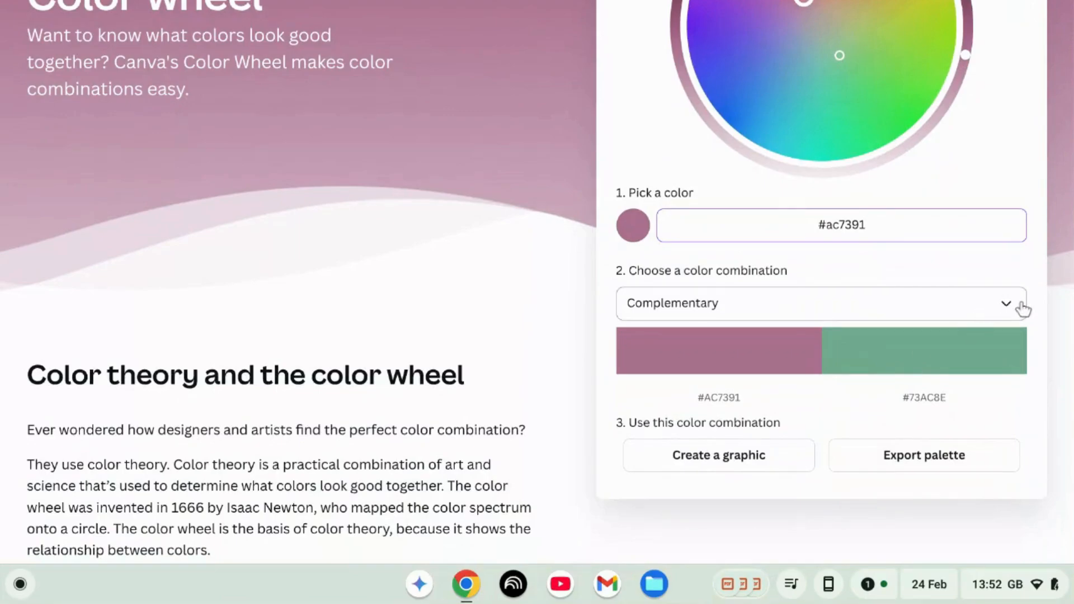
pyautogui.click(1002, 309)
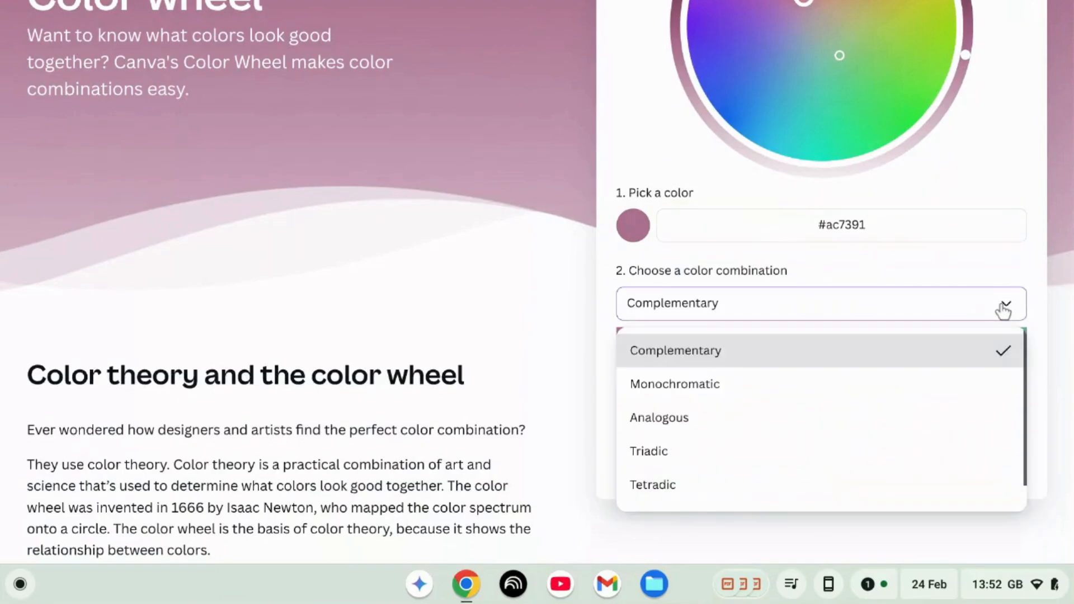
pyautogui.click(942, 385)
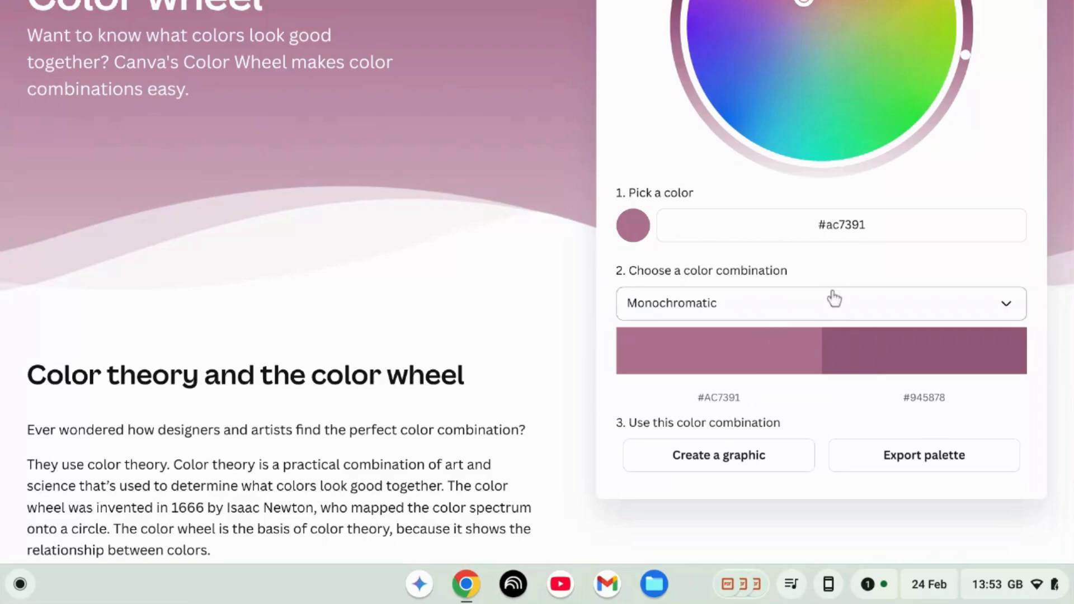
# Step: Try the Analogous and Triadic colour combinations for the pasted colour
pyautogui.click(1014, 311)
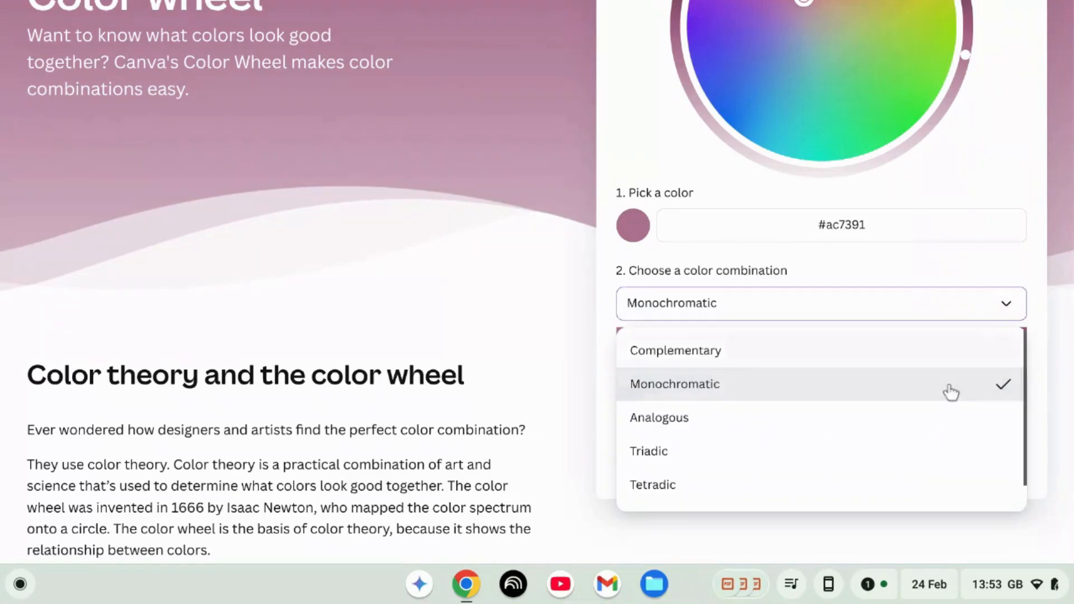
pyautogui.click(933, 424)
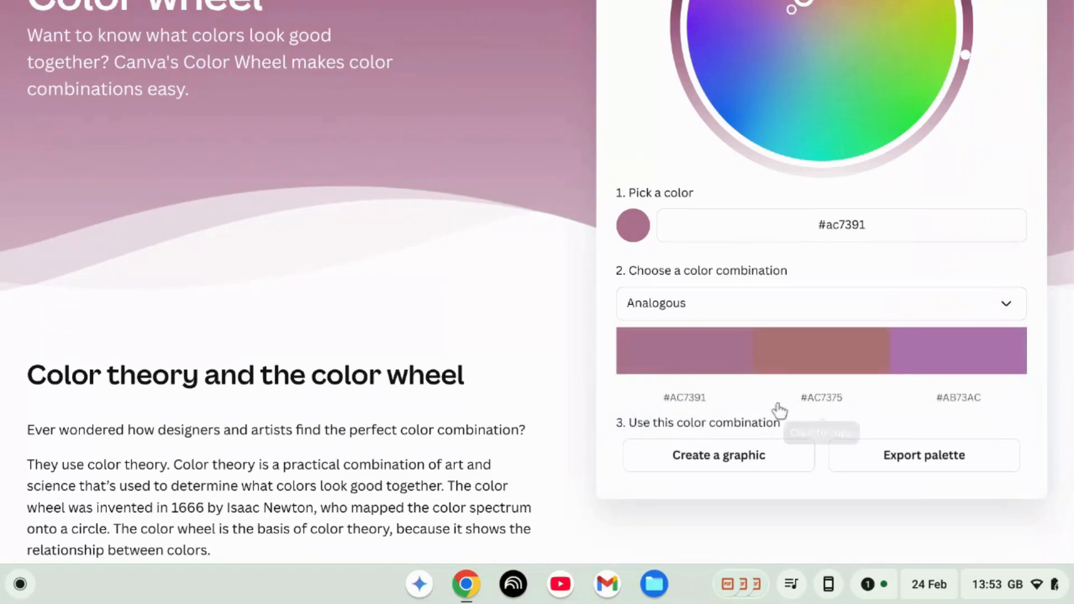
pyautogui.click(1005, 310)
pyautogui.click(869, 458)
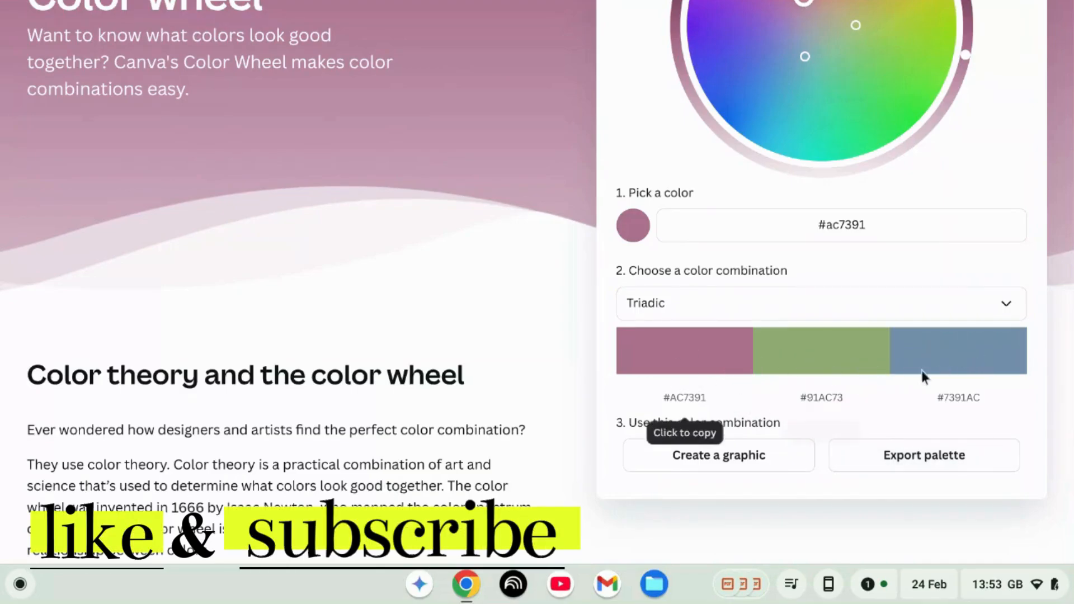
# Step: Try the Tetradic and then Complementary colour combinations for #ac7391 on the colour wheel
pyautogui.click(1011, 311)
pyautogui.scroll(-1, 916, 503)
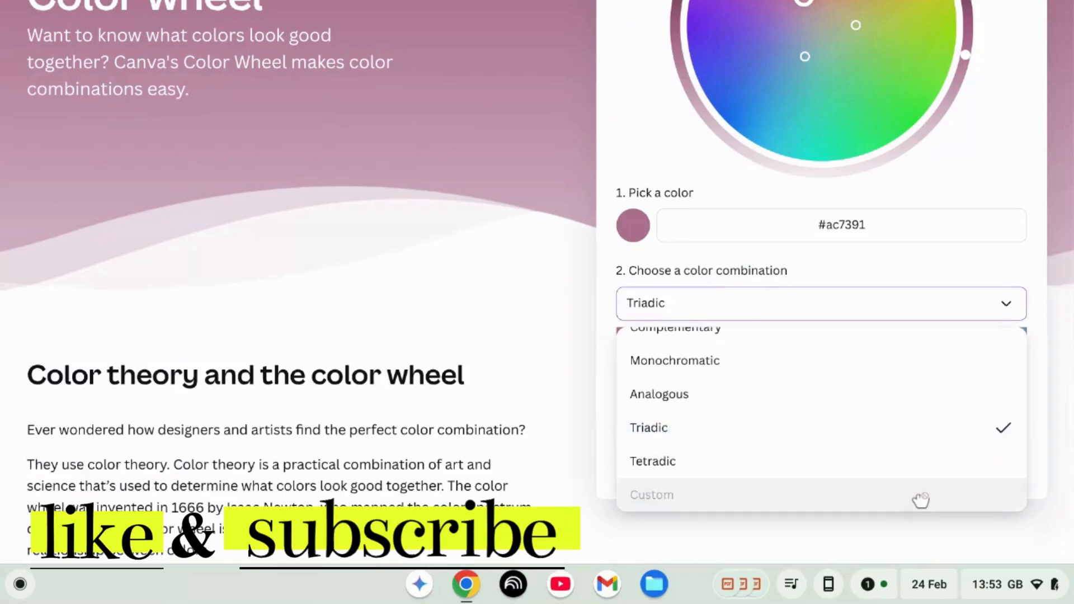
pyautogui.click(924, 478)
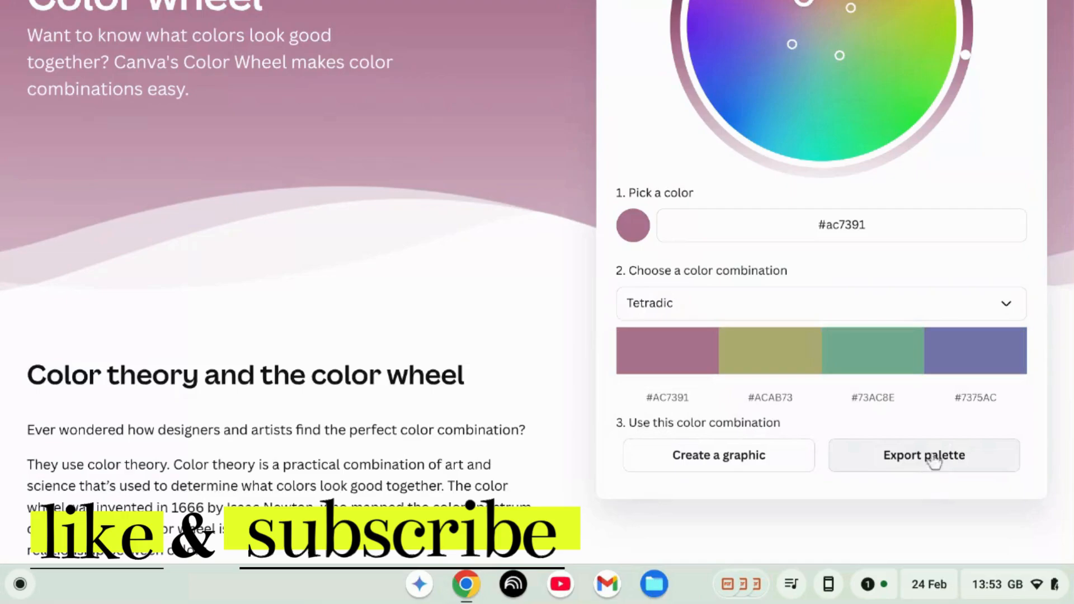
pyautogui.click(1020, 318)
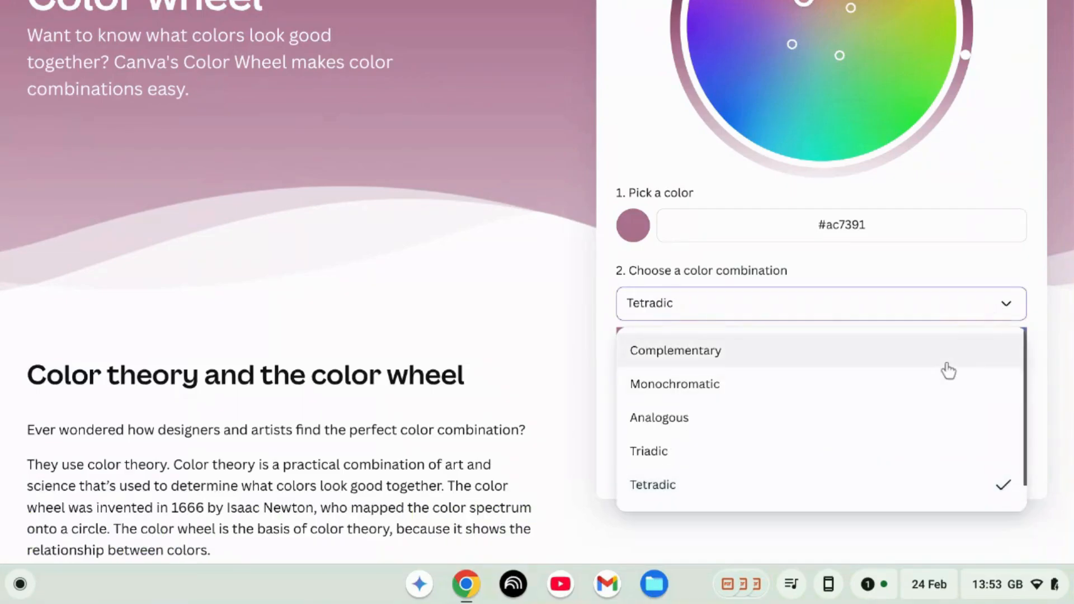
pyautogui.click(949, 371)
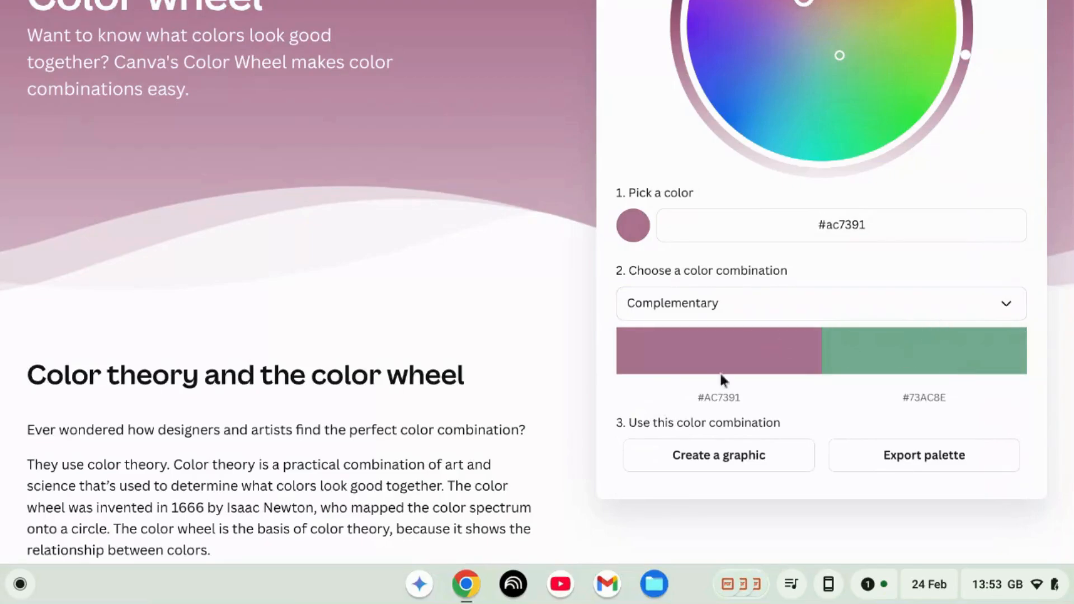
# Step: Open the export options for the complementary palette, then return to the Colors page
pyautogui.click(945, 475)
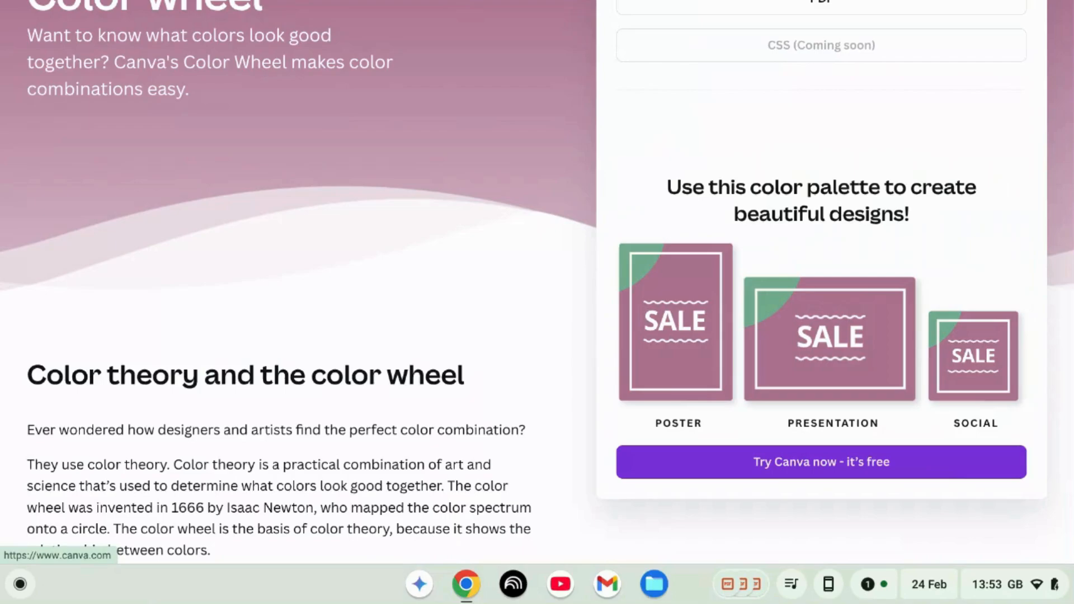
pyautogui.scroll(4, 832, 125)
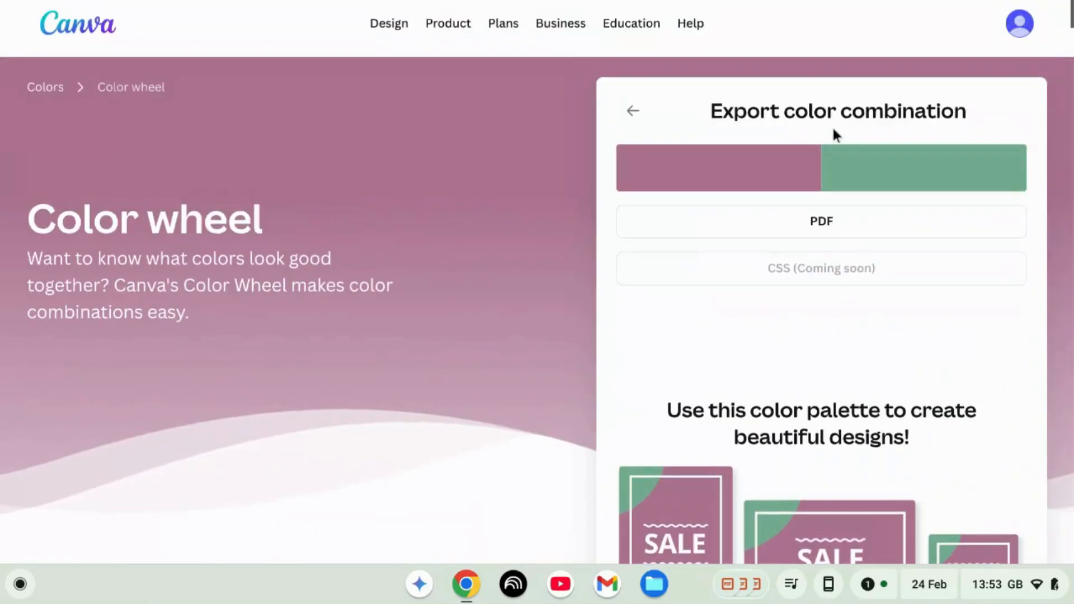
pyautogui.click(633, 110)
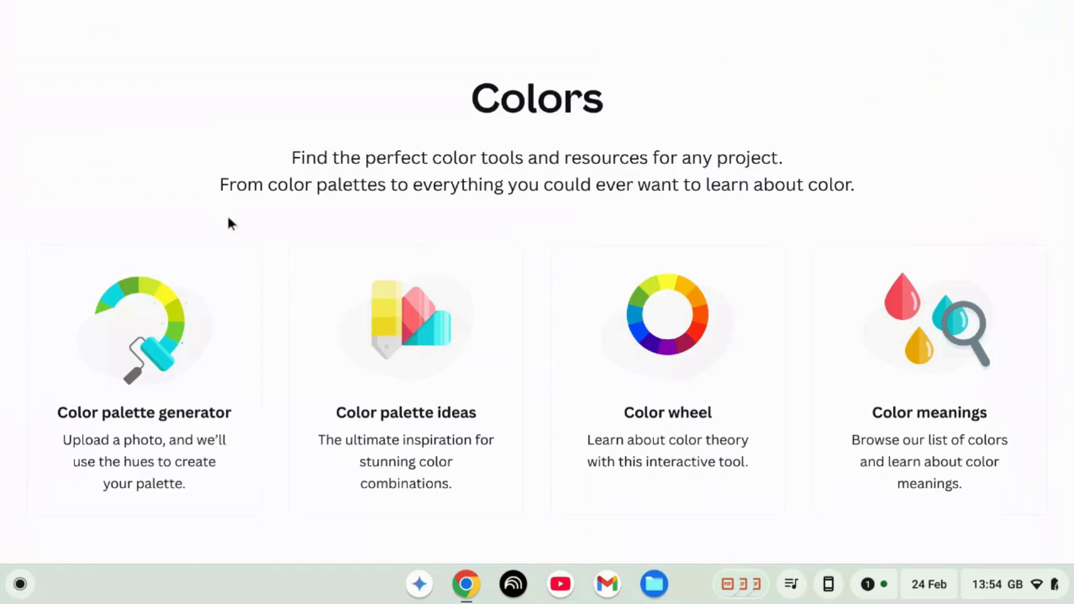
# Step: Browse the Color palette ideas collection across its pages
pyautogui.click(178, 346)
pyautogui.click(407, 314)
pyautogui.scroll(-12, 415, 317)
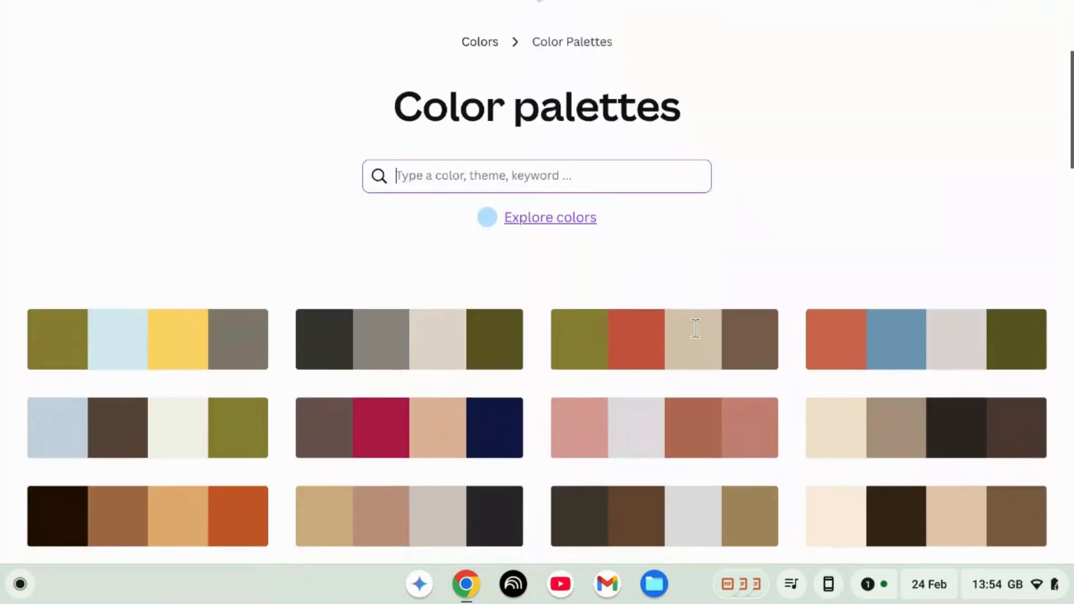
pyautogui.scroll(-4, 695, 330)
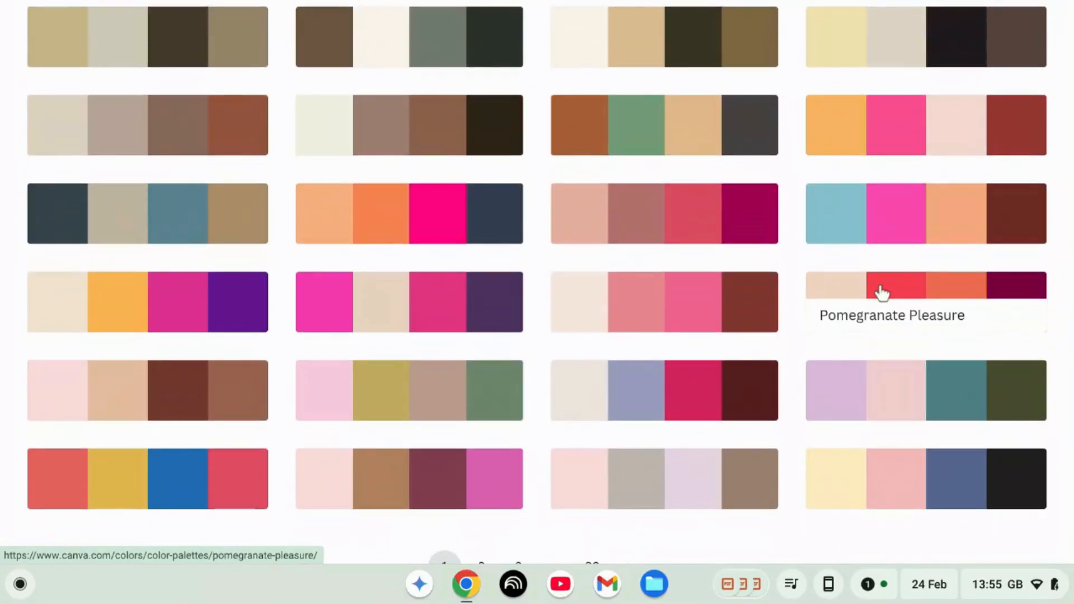
pyautogui.scroll(-4, 881, 291)
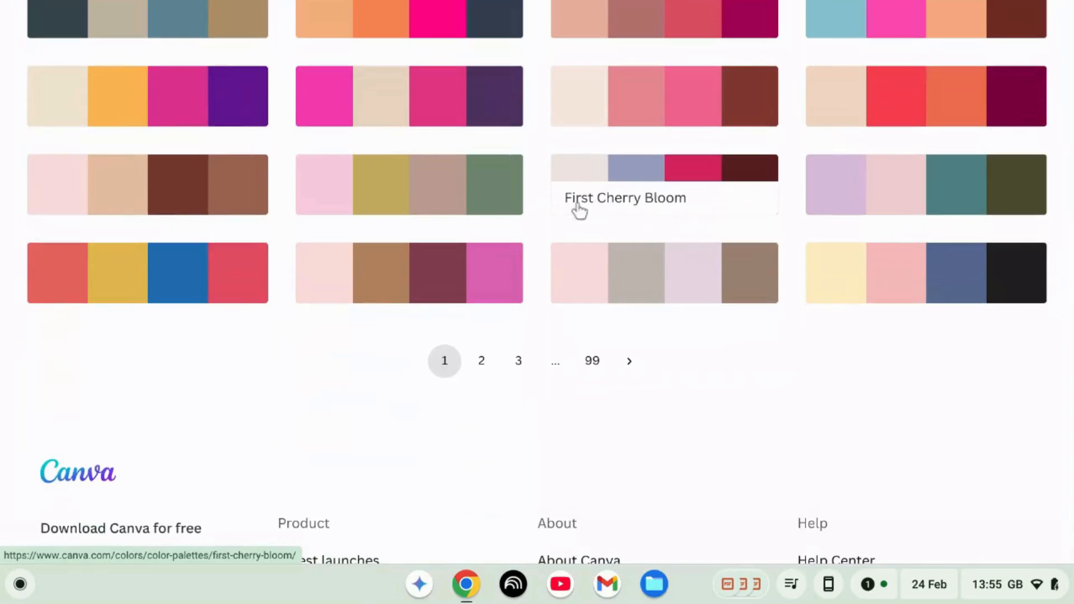
pyautogui.click(518, 361)
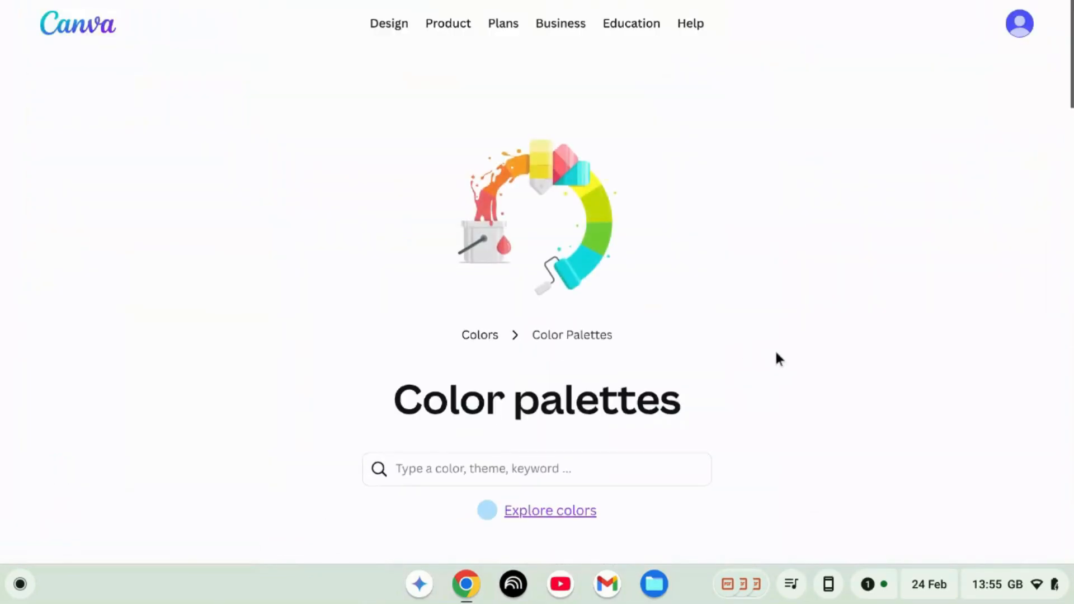
# Step: Open Color meanings and read the page about Bright Yellow
pyautogui.scroll(-10, 778, 358)
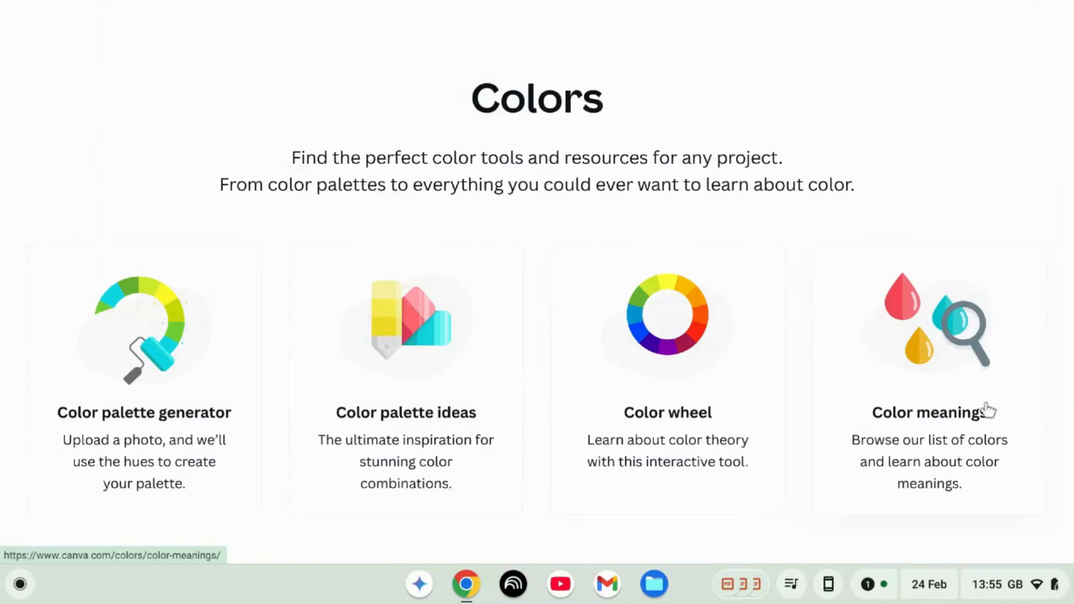
pyautogui.click(926, 341)
pyautogui.scroll(-5, 926, 339)
pyautogui.scroll(-8, 930, 349)
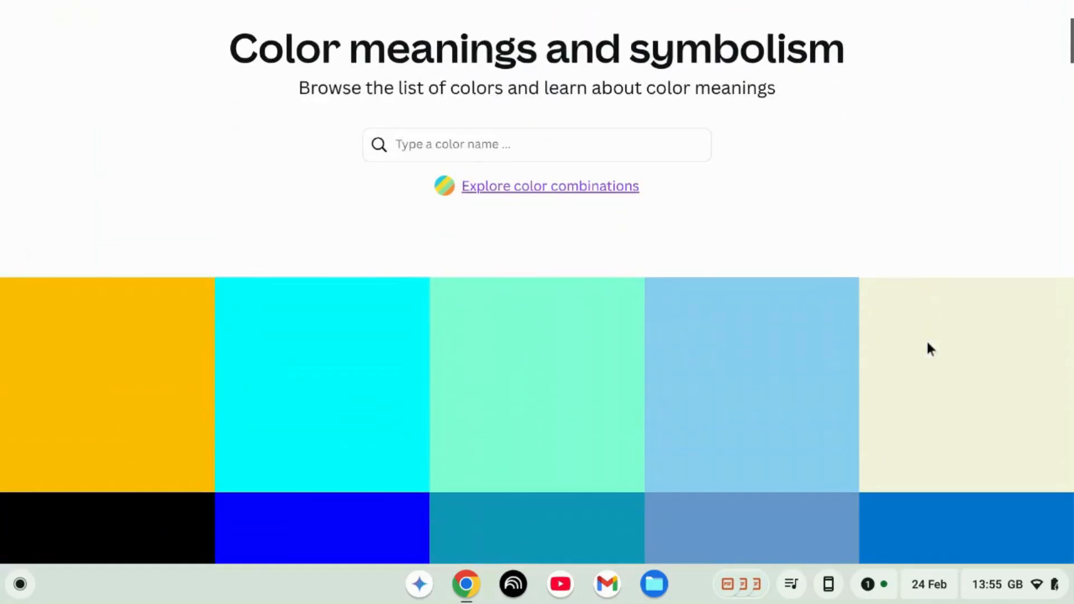
pyautogui.scroll(1, 930, 348)
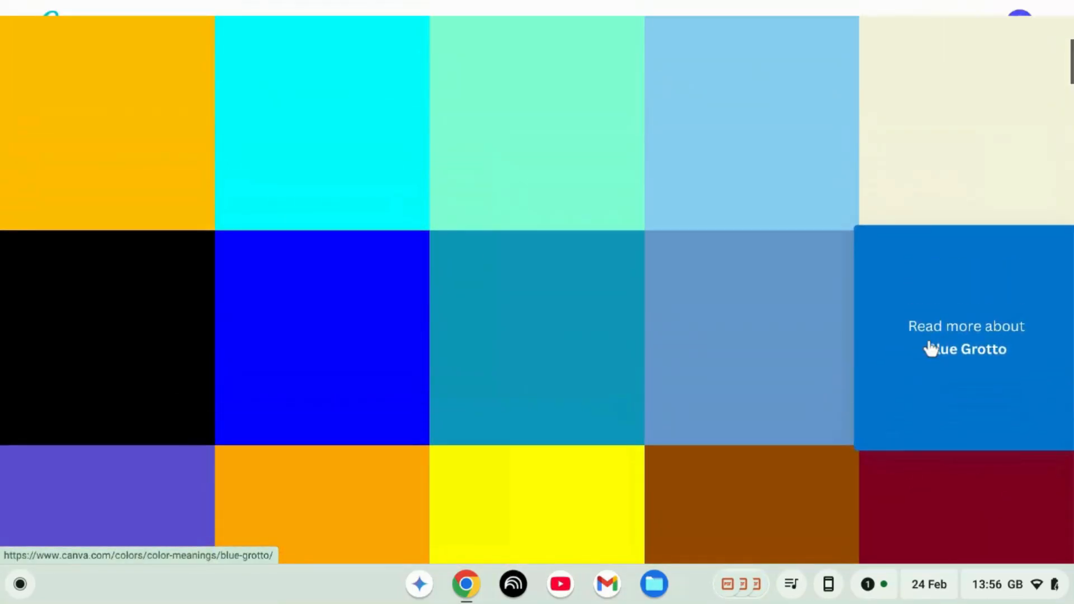
pyautogui.scroll(-6, 942, 157)
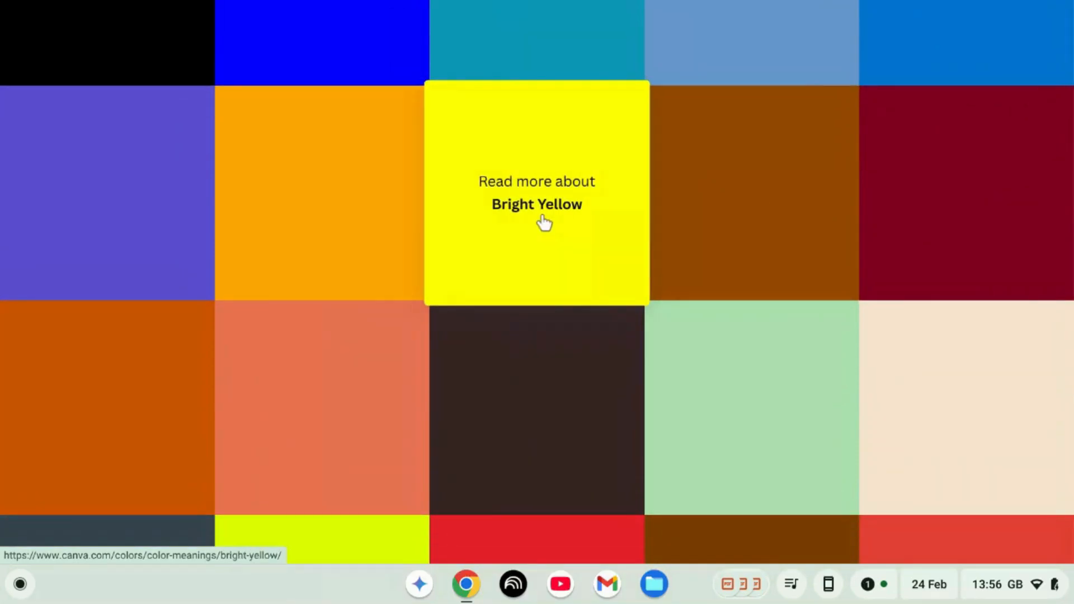
pyautogui.click(542, 217)
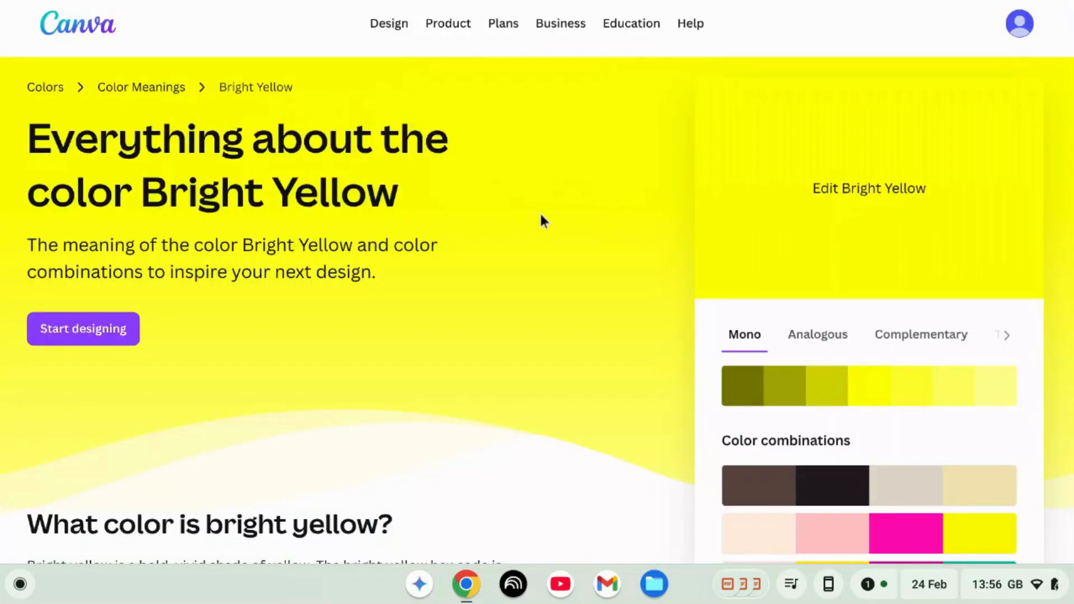
pyautogui.scroll(-3, 541, 217)
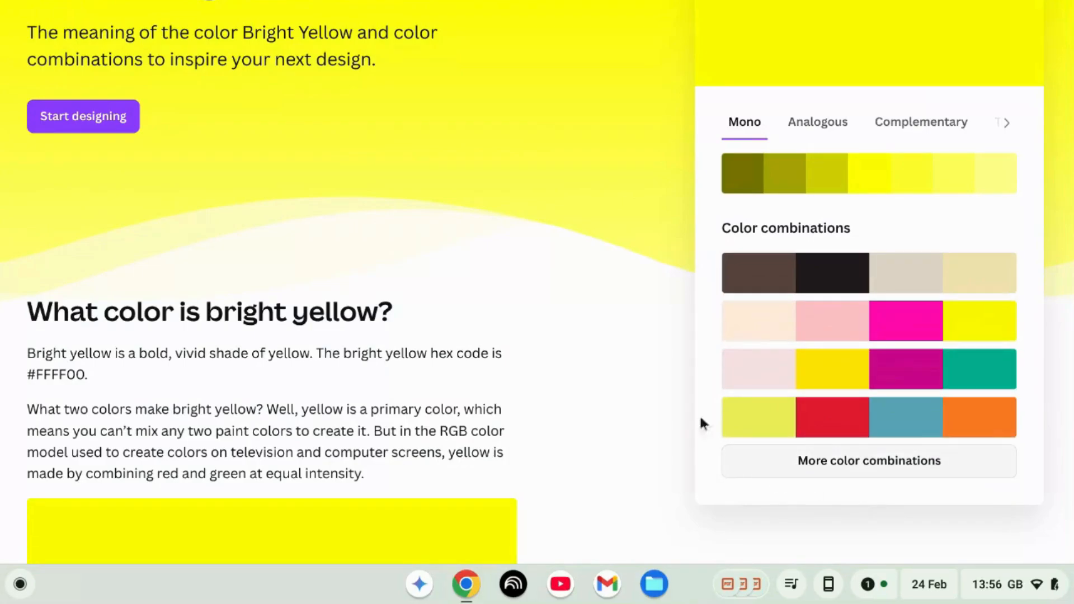
pyautogui.scroll(-10, 376, 343)
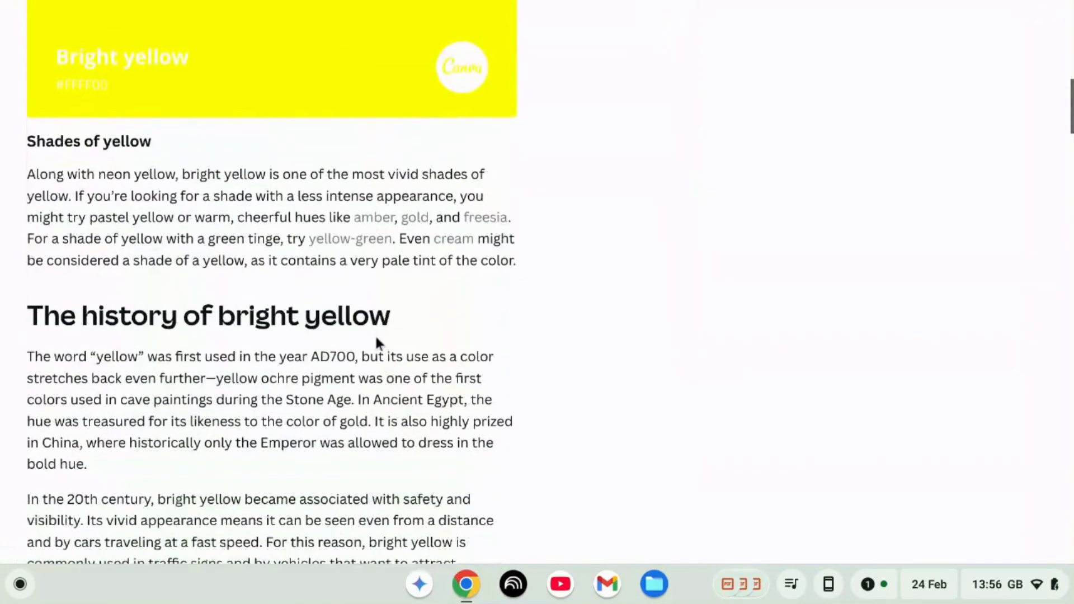
pyautogui.scroll(-20, 376, 342)
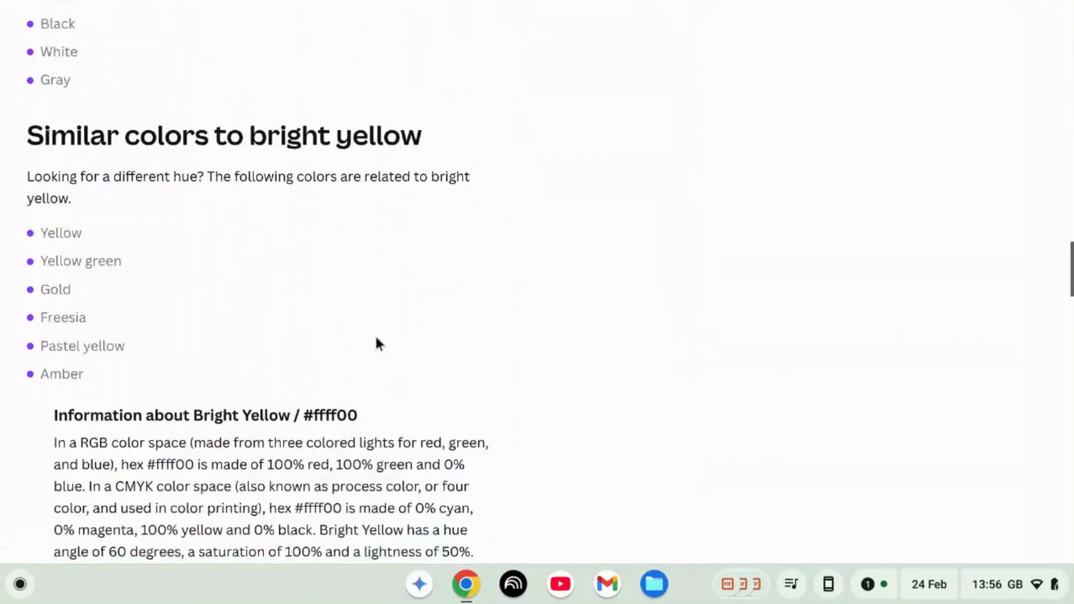
pyautogui.scroll(-3, 376, 342)
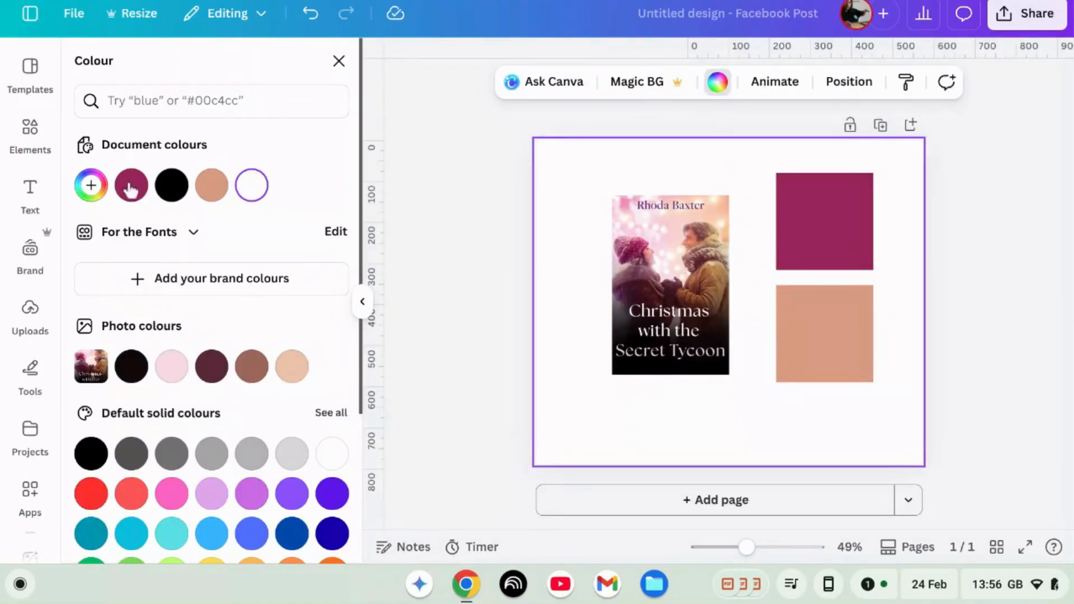
# Step: Fill the page background with the dark magenta document colour
pyautogui.click(131, 185)
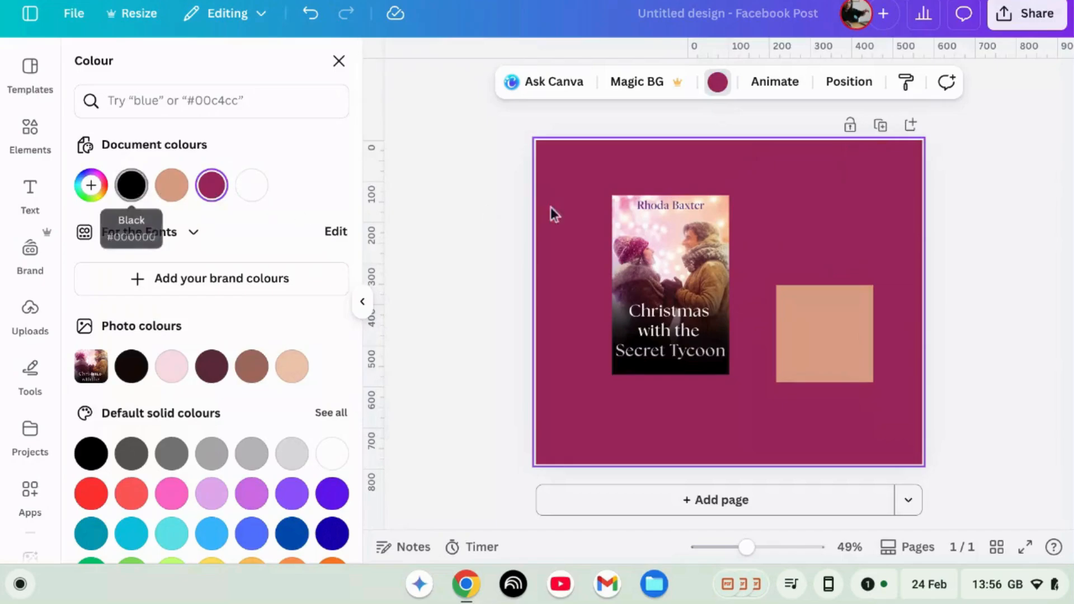
# Step: Enlarge the book cover to about 392 × 602 px by resizing its corners
pyautogui.click(702, 353)
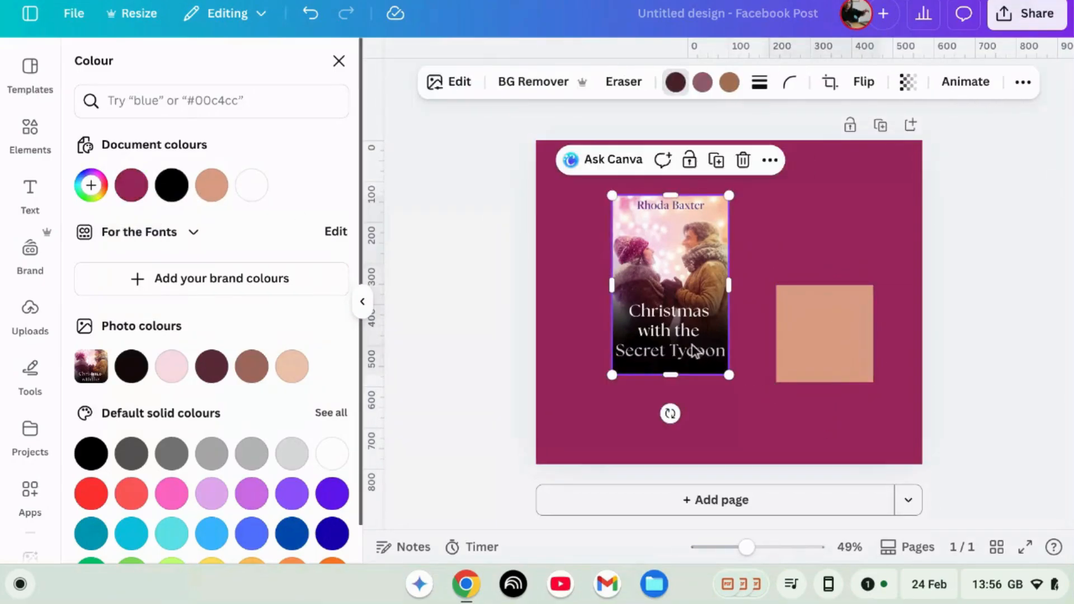
pyautogui.moveTo(608, 376); pyautogui.dragTo(582, 419)
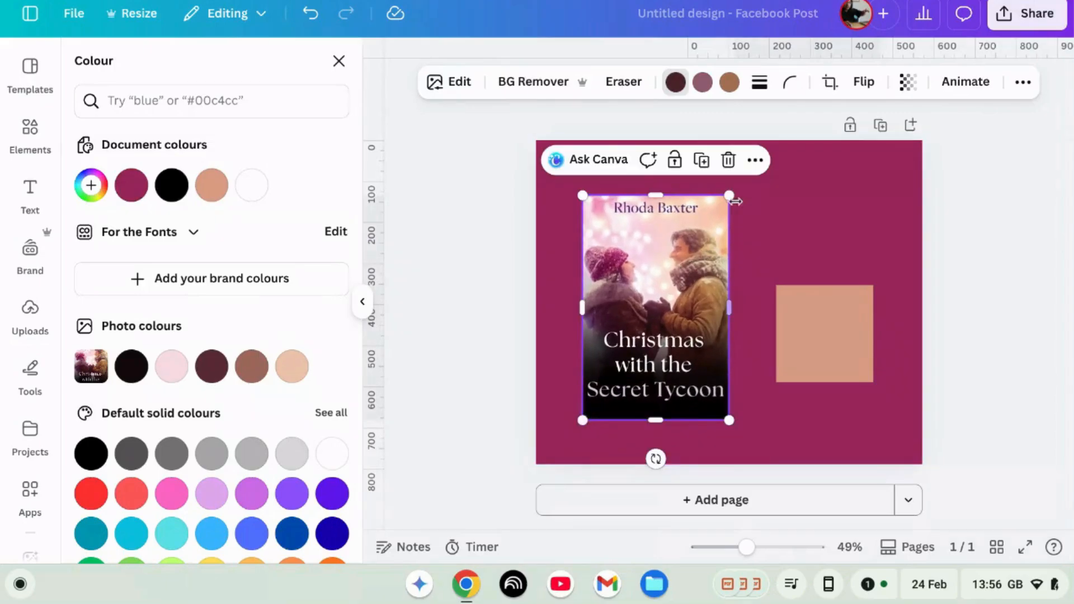
pyautogui.moveTo(728, 193); pyautogui.dragTo(744, 173)
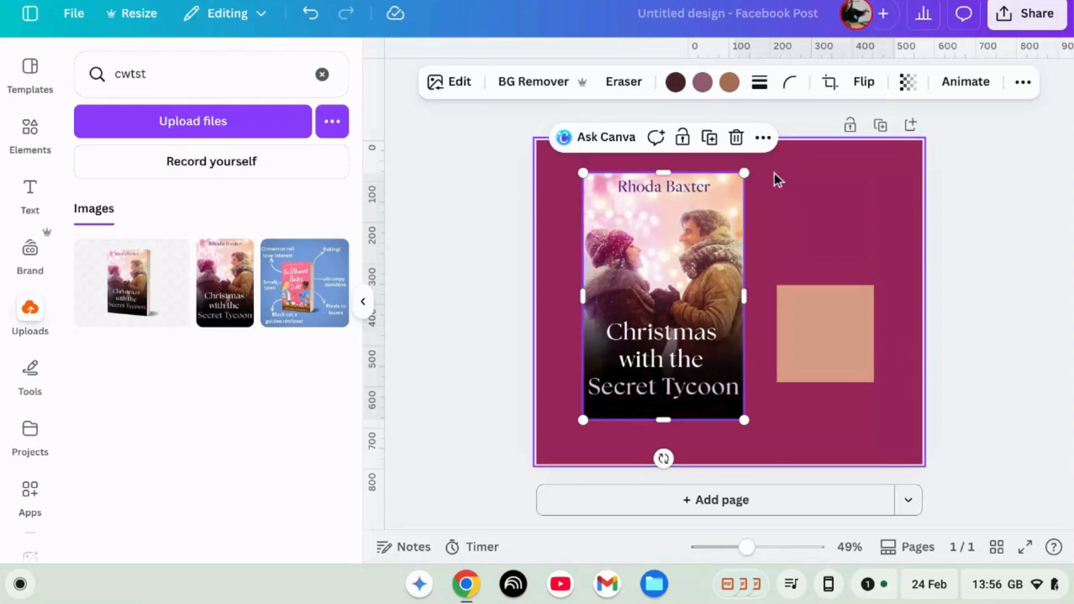
# Step: Change the page background colour to pink #FE74B1 with a new custom colour
pyautogui.click(799, 157)
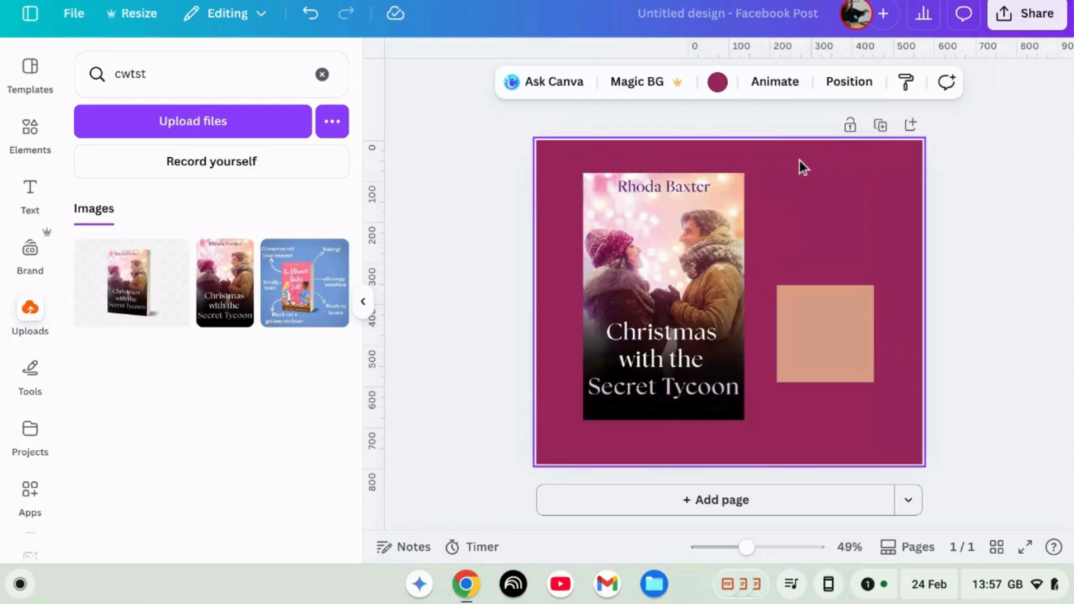
pyautogui.click(718, 83)
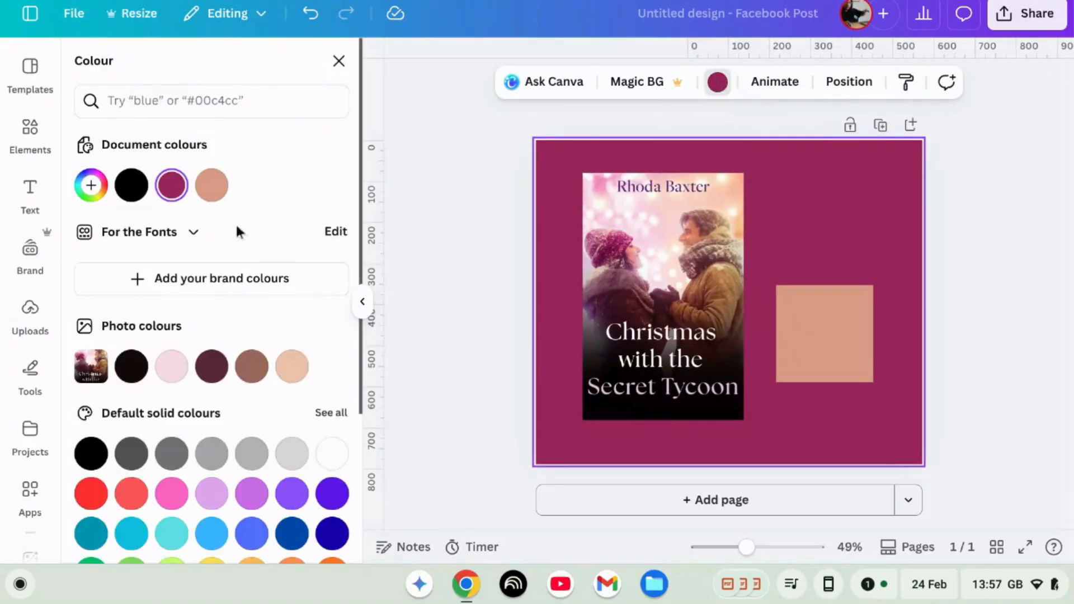
pyautogui.click(91, 185)
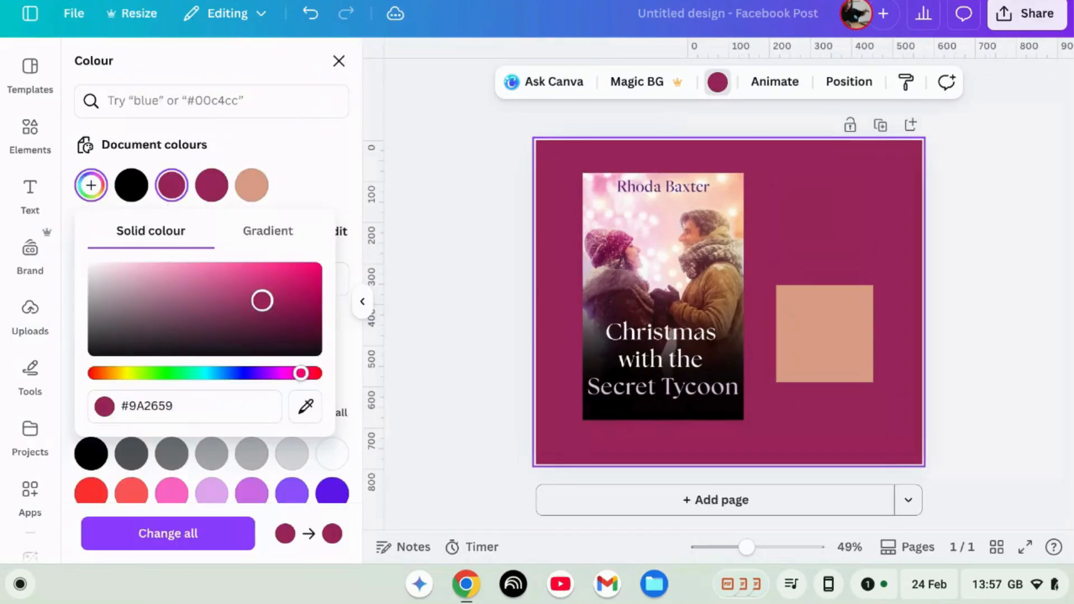
pyautogui.moveTo(262, 300); pyautogui.dragTo(215, 267)
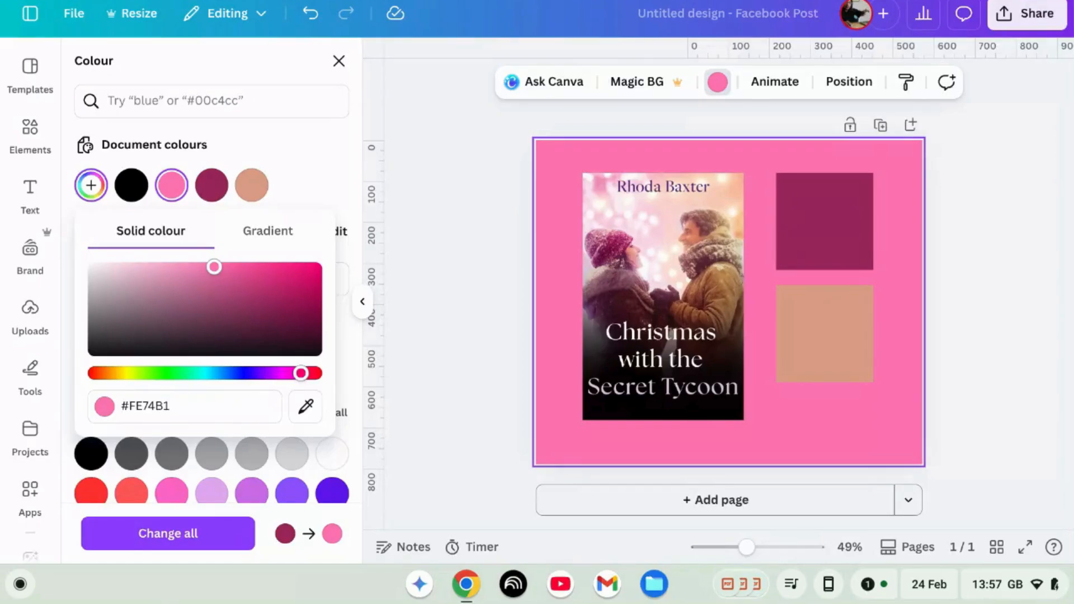
# Step: Apply a Glow shadow effect to the book cover image
pyautogui.click(809, 349)
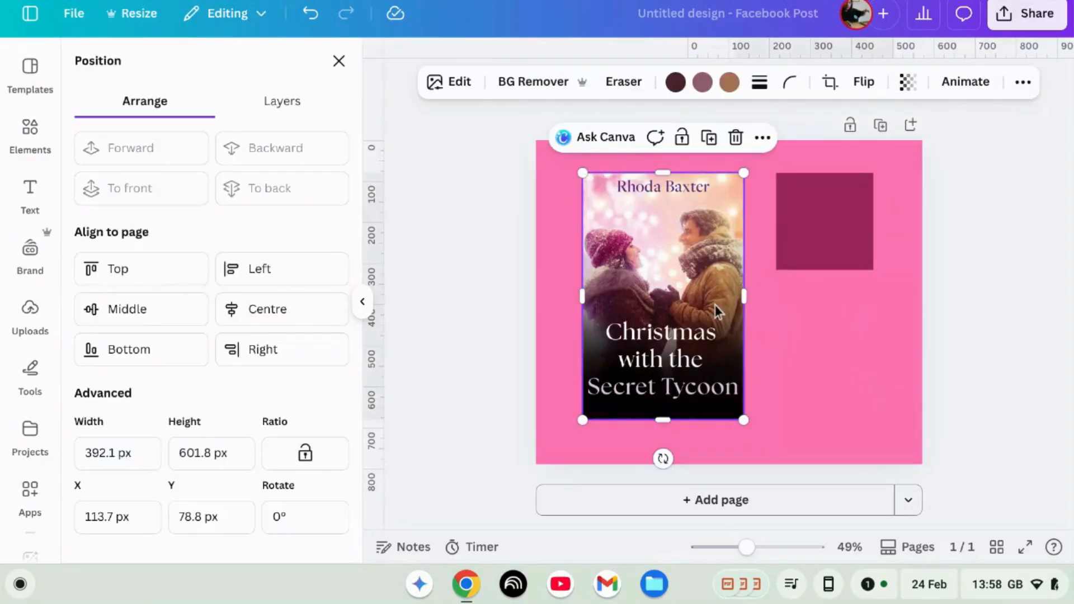
pyautogui.click(454, 87)
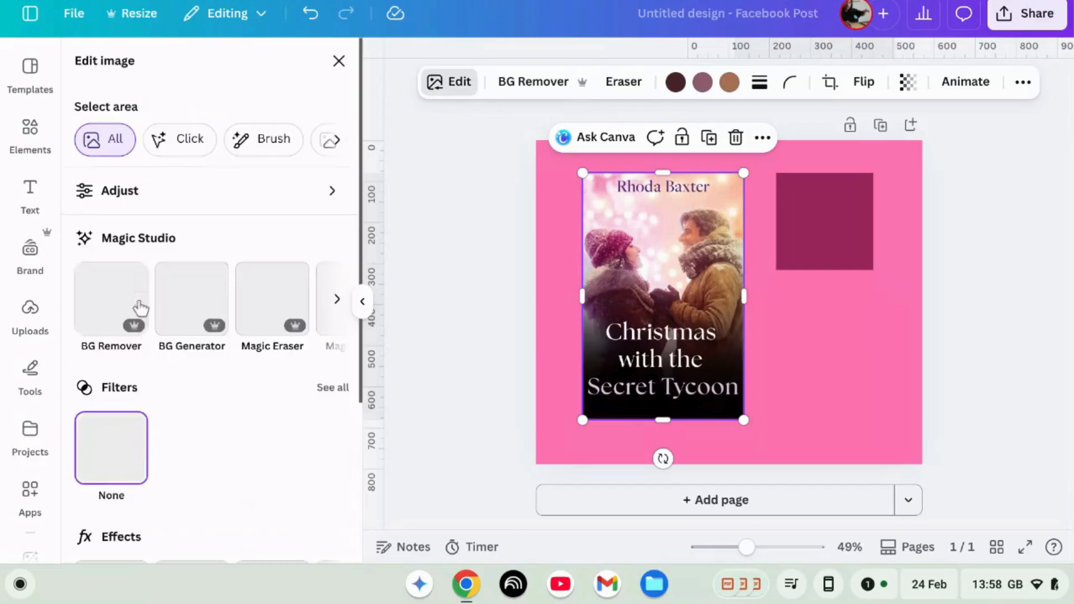
pyautogui.scroll(-3, 122, 428)
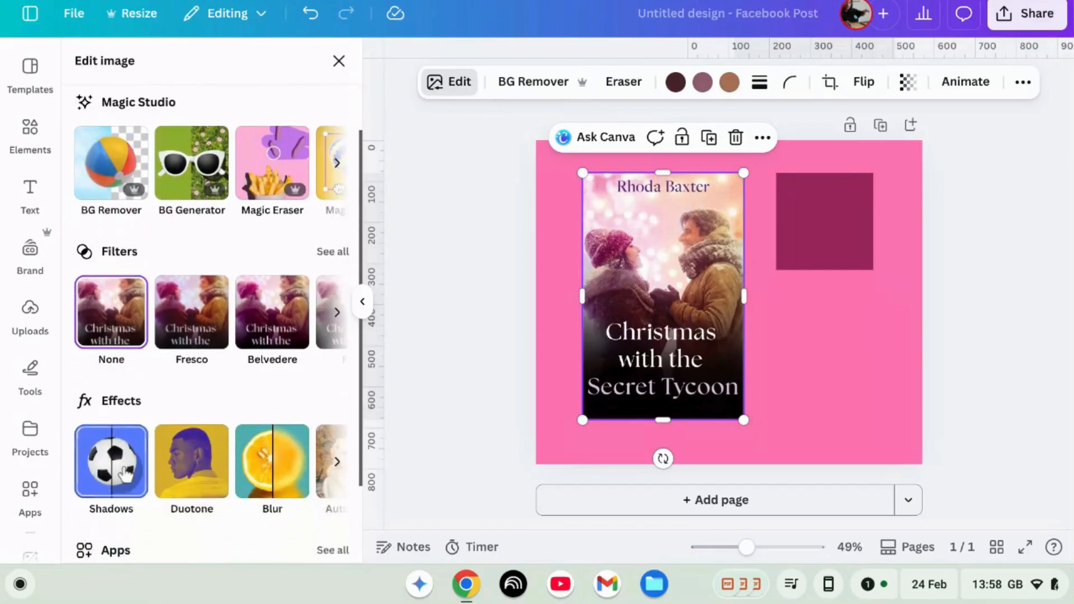
pyautogui.click(120, 464)
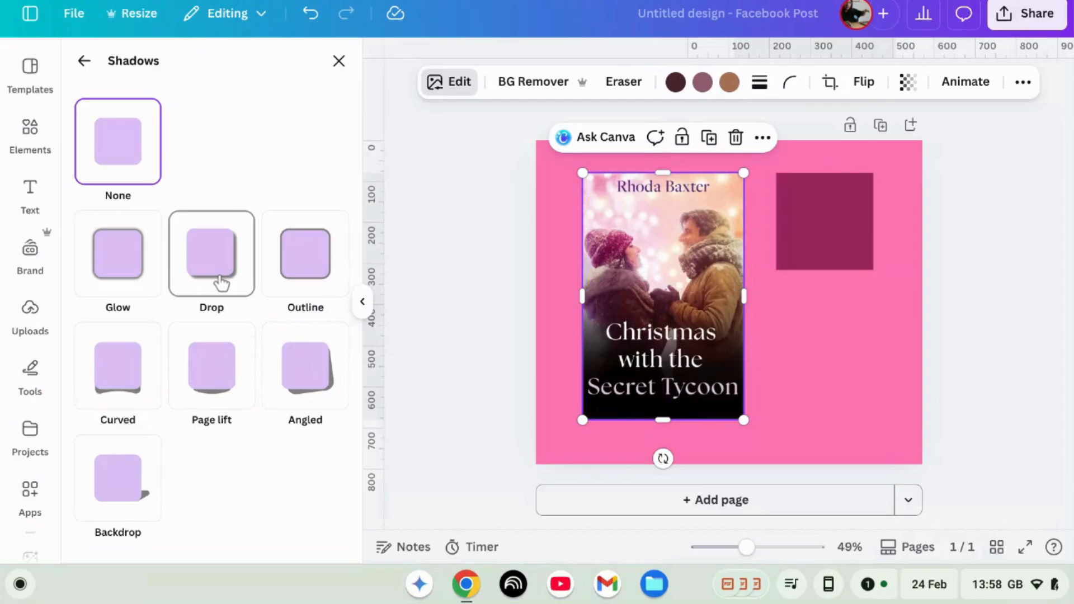
pyautogui.click(118, 253)
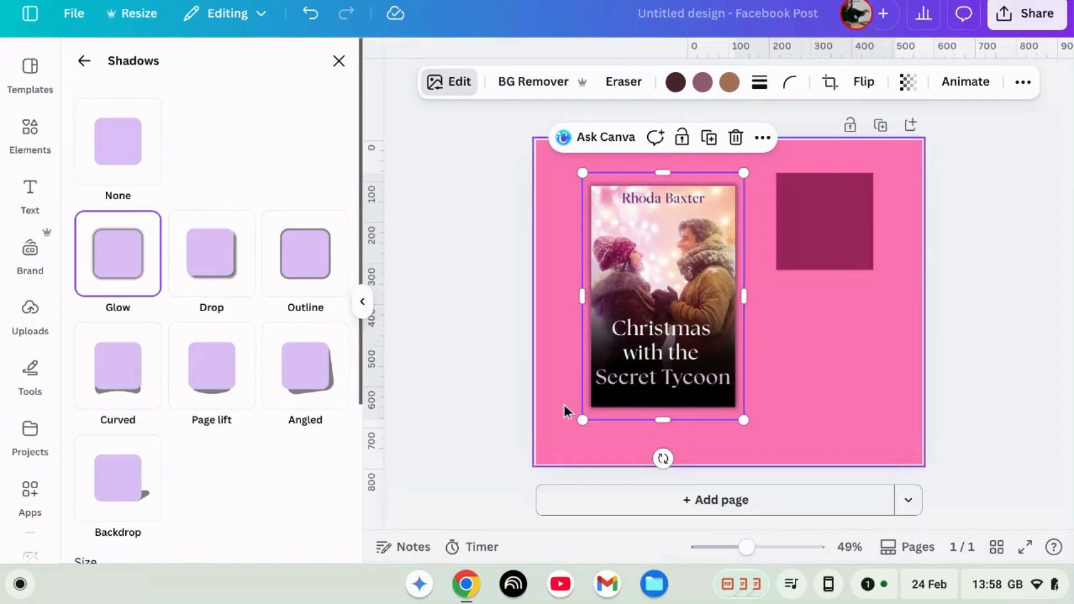
# Step: Select the page background and fill it with the dark magenta document colour
pyautogui.click(840, 415)
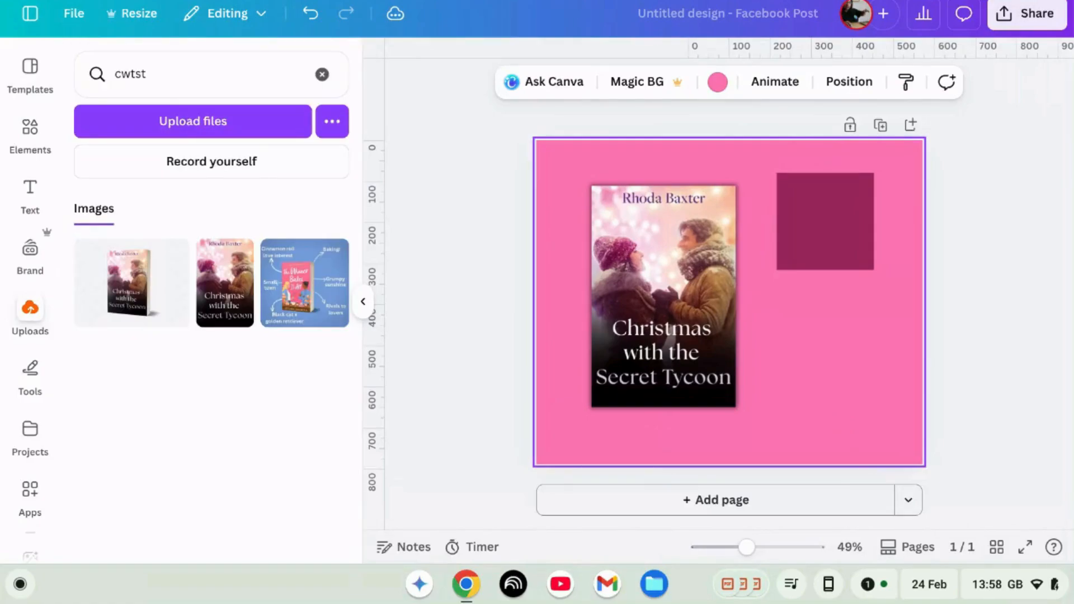
pyautogui.click(827, 246)
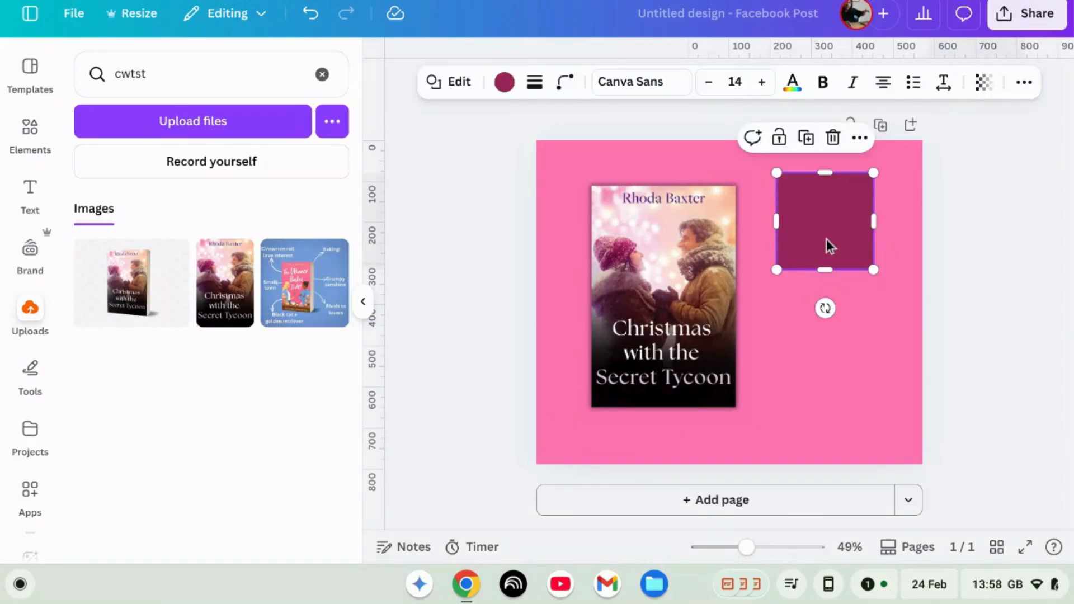
pyautogui.click(793, 297)
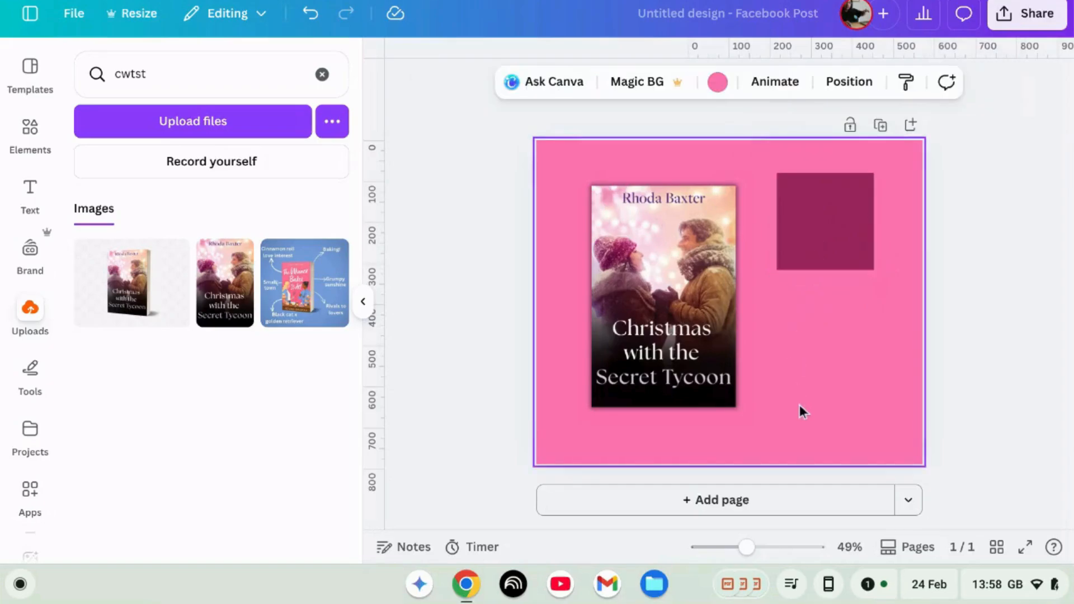
pyautogui.click(717, 82)
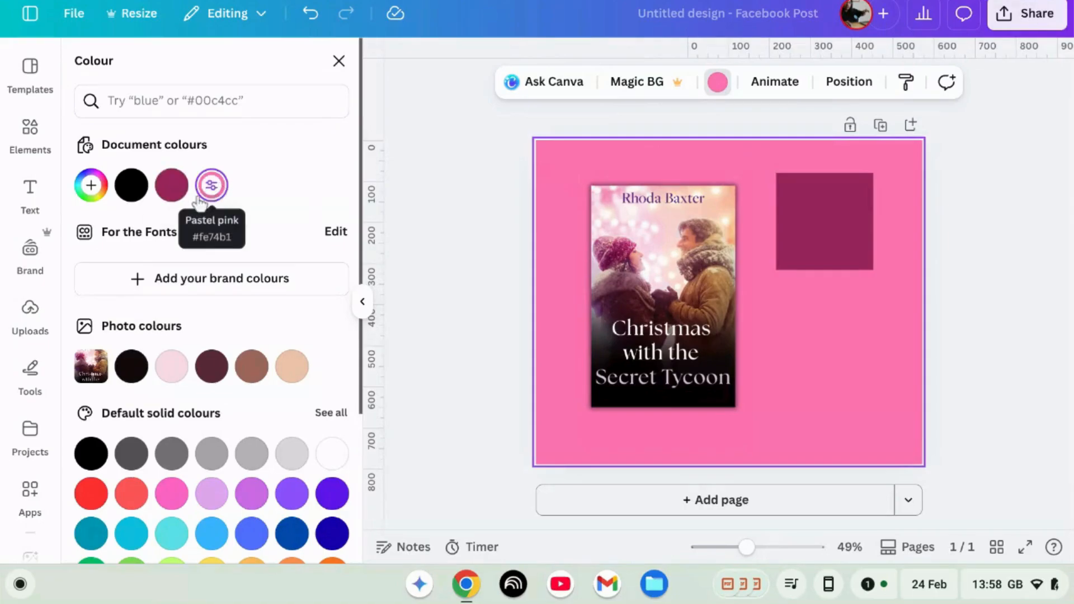
pyautogui.click(176, 188)
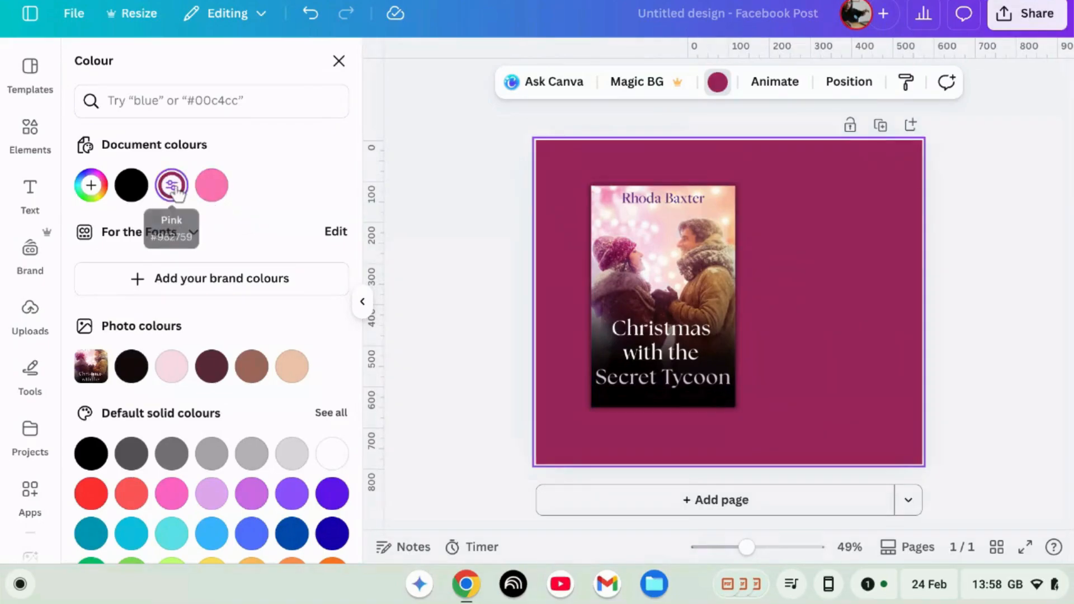
# Step: Turn the background into a dark magenta-to-lilac gradient and try out its different gradient styles
pyautogui.click(174, 189)
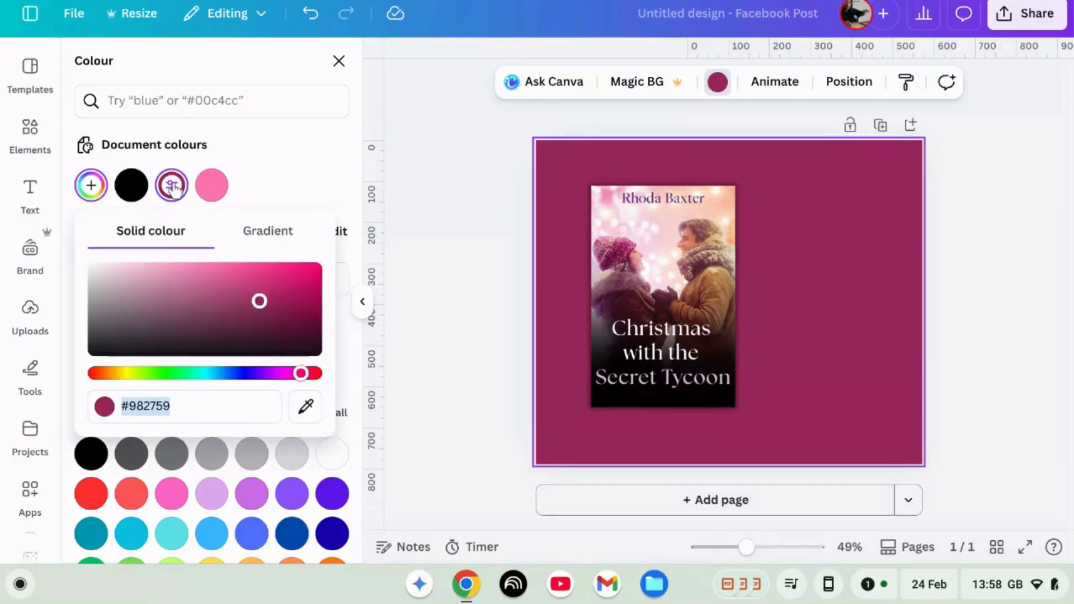
pyautogui.click(267, 238)
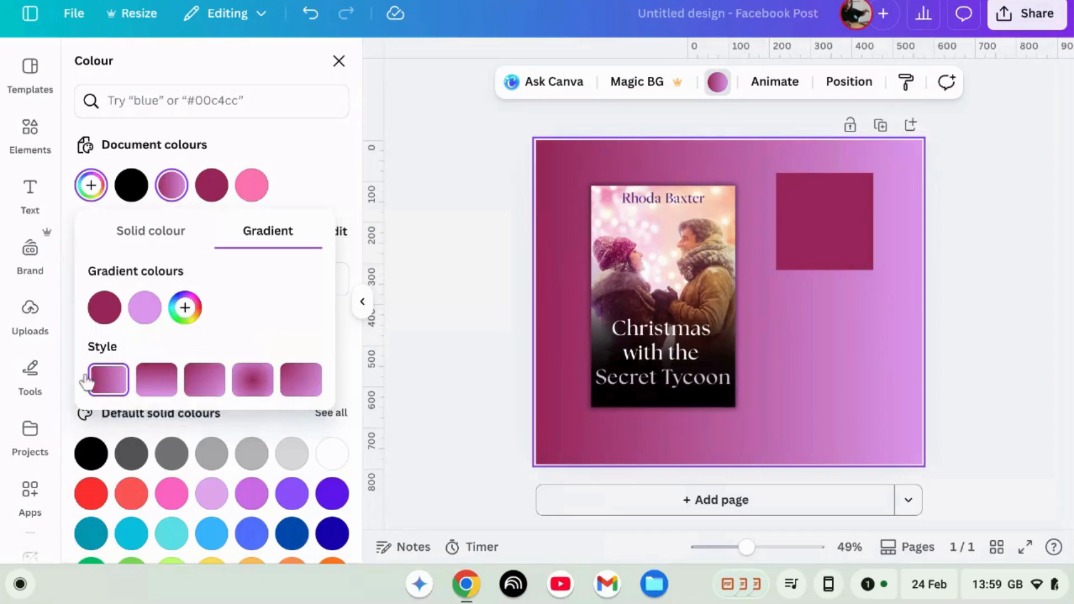
pyautogui.click(151, 382)
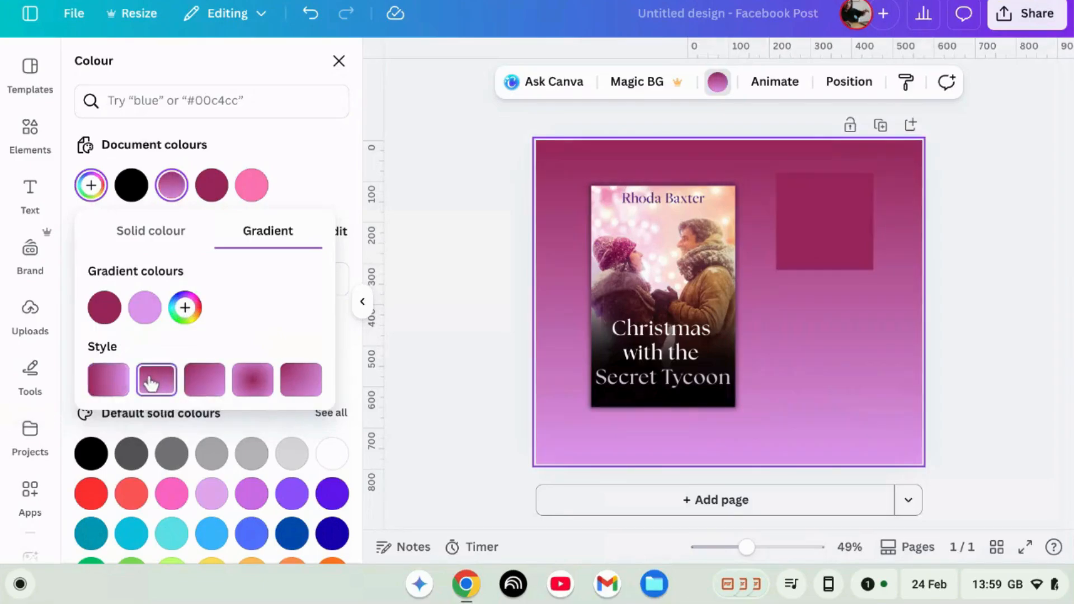
pyautogui.click(213, 386)
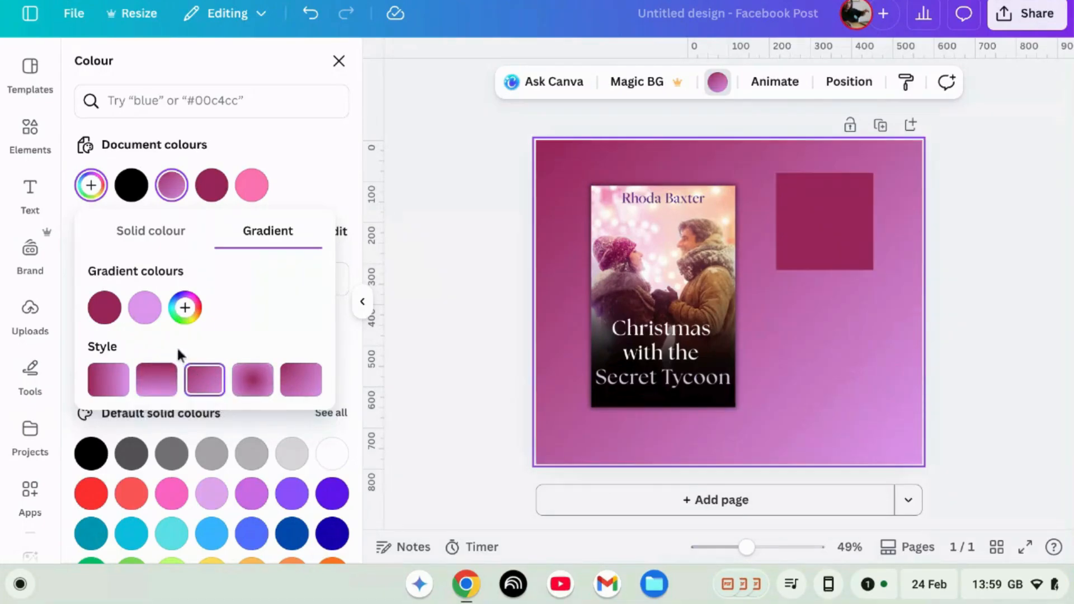
pyautogui.click(252, 382)
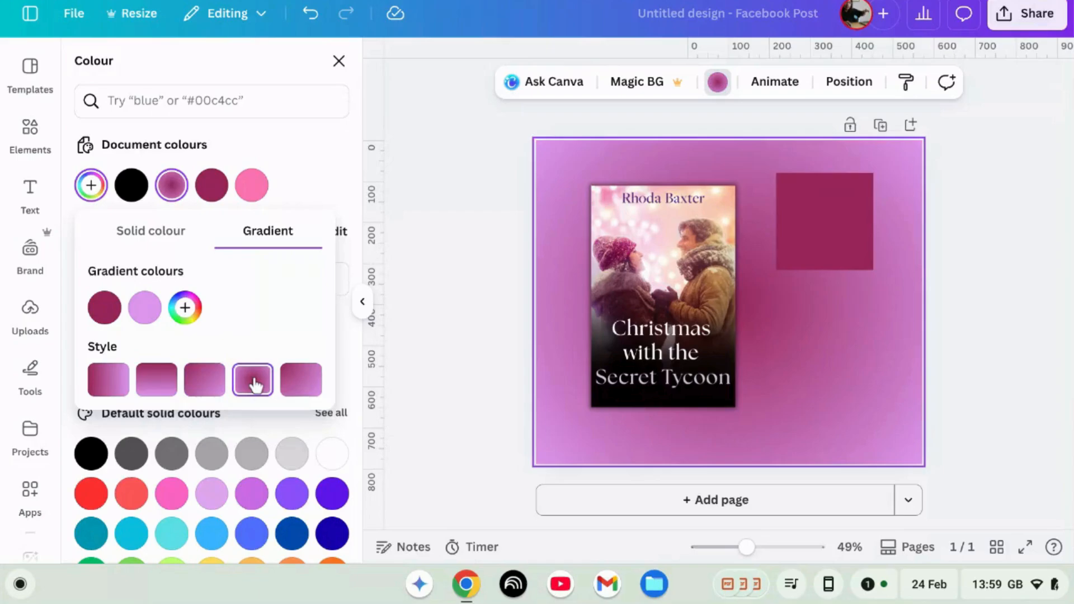
pyautogui.click(319, 383)
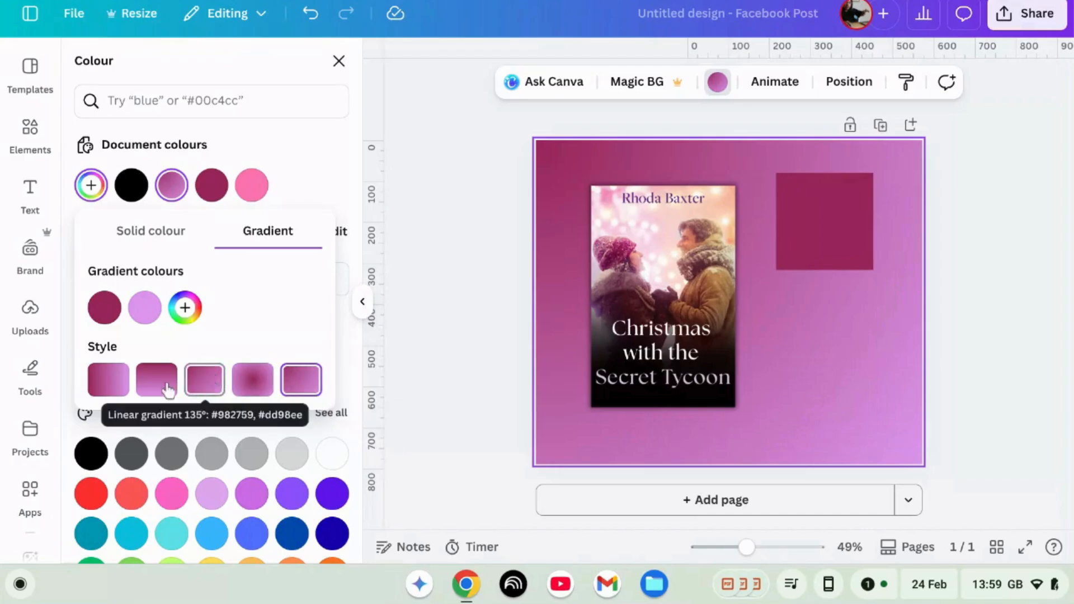
pyautogui.click(150, 380)
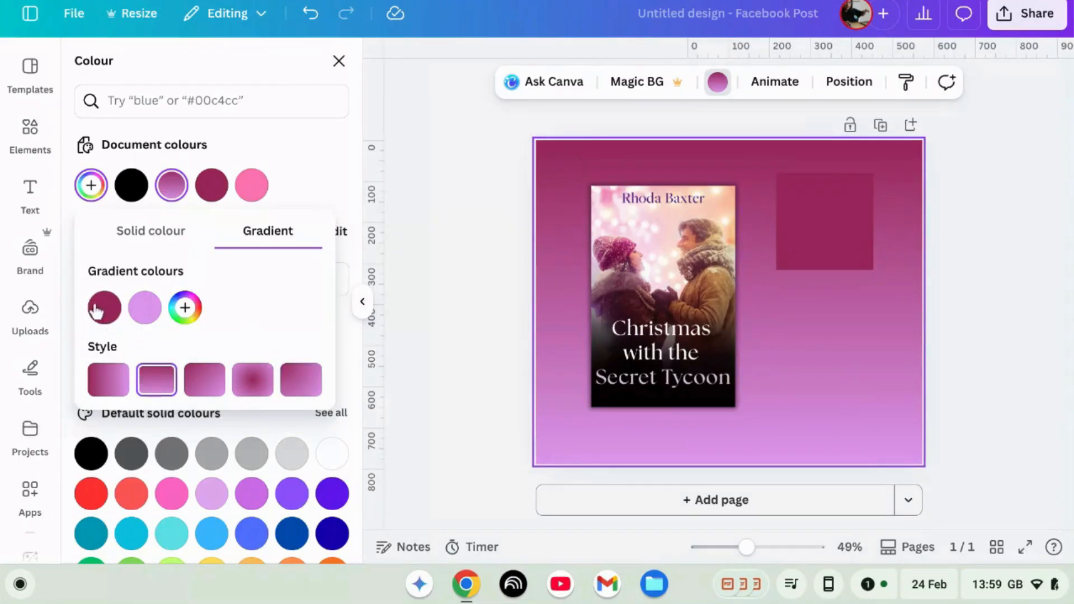
# Step: Add a second lilac #DD98EE stop to the gradient and move the dark magenta stop to the end
pyautogui.moveTo(97, 310); pyautogui.dragTo(178, 305)
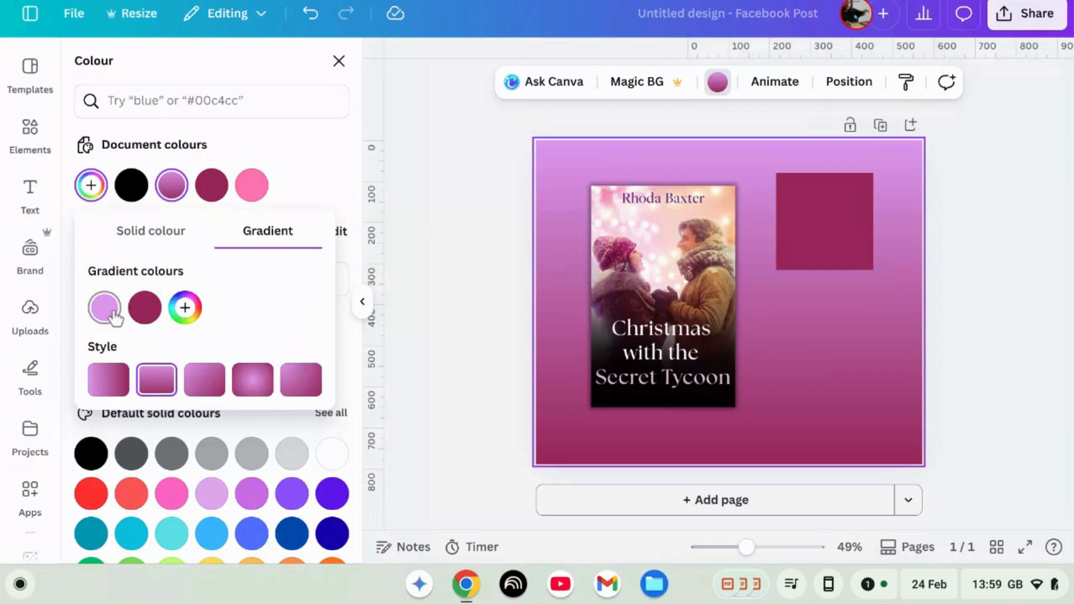
pyautogui.moveTo(111, 316); pyautogui.dragTo(182, 307)
pyautogui.click(185, 309)
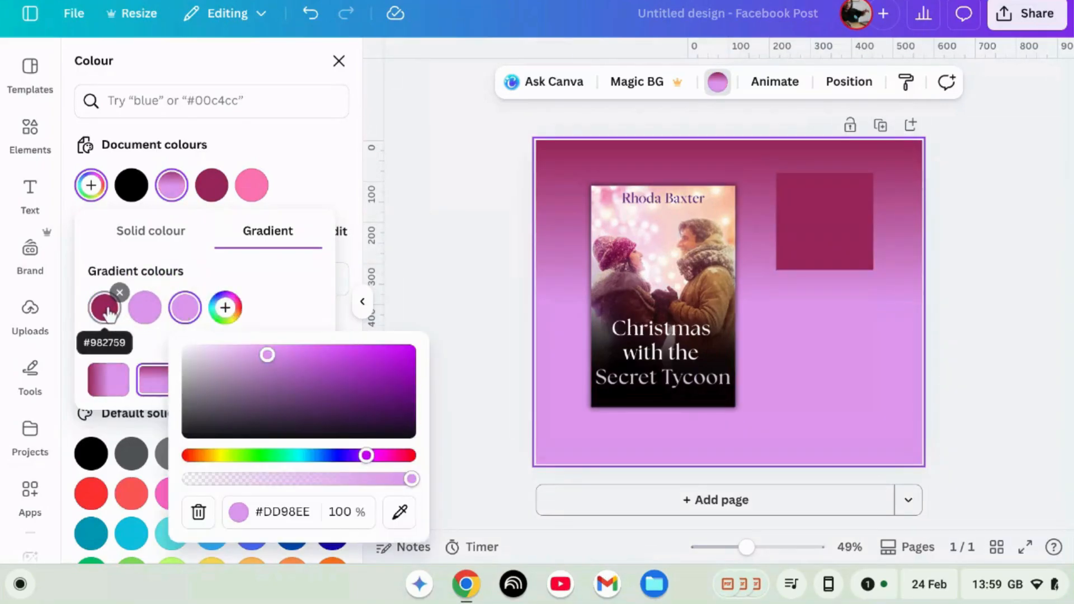
pyautogui.moveTo(103, 315); pyautogui.dragTo(192, 295)
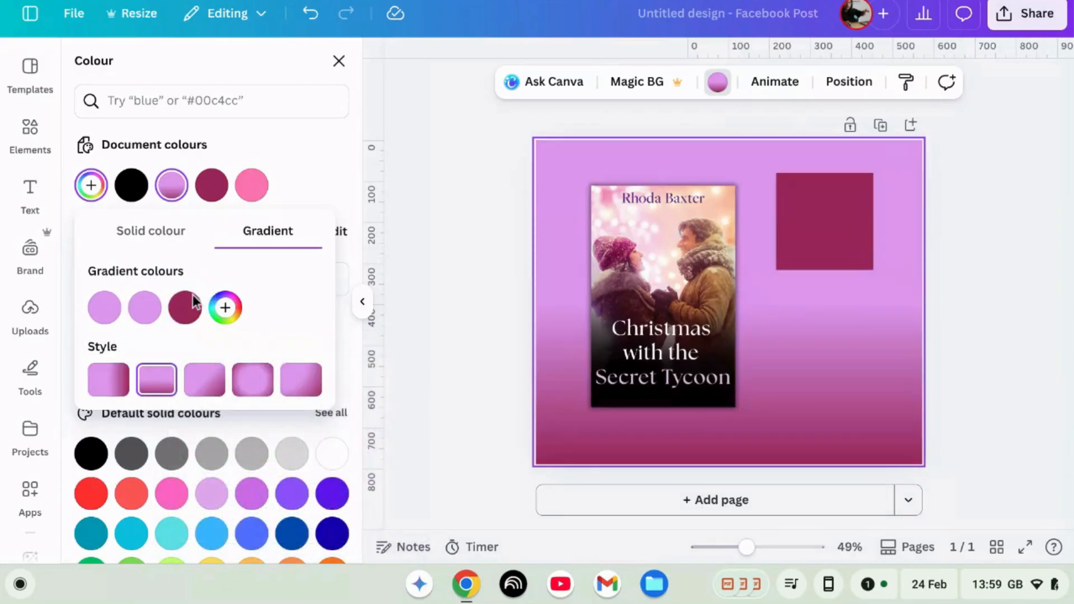
# Step: Choose the diagonal gradient style and try moving the dark magenta stop into the middle and back
pyautogui.click(211, 379)
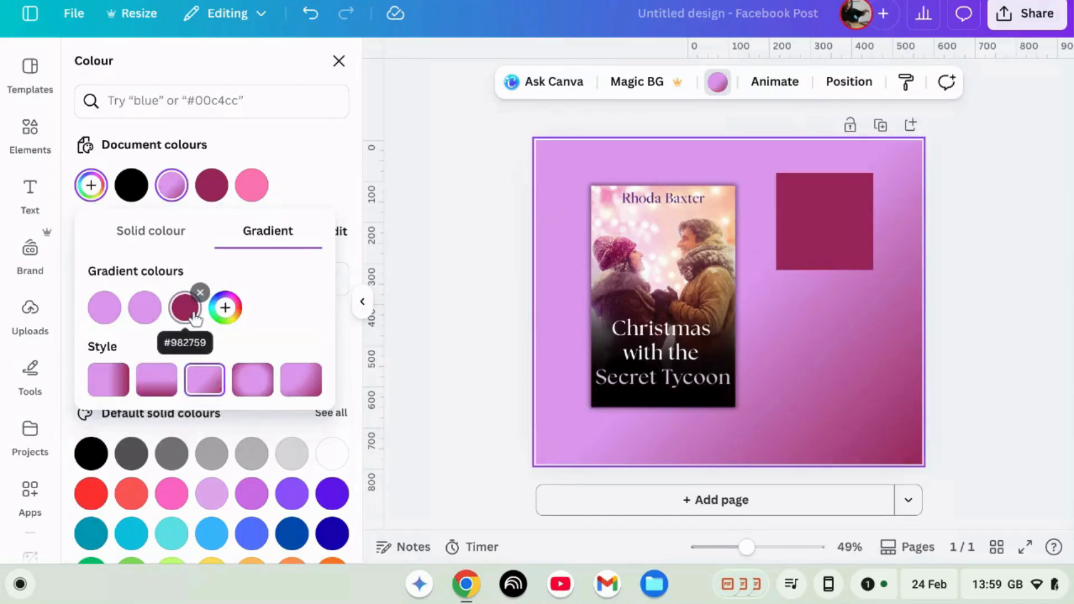
pyautogui.moveTo(195, 318); pyautogui.dragTo(146, 317)
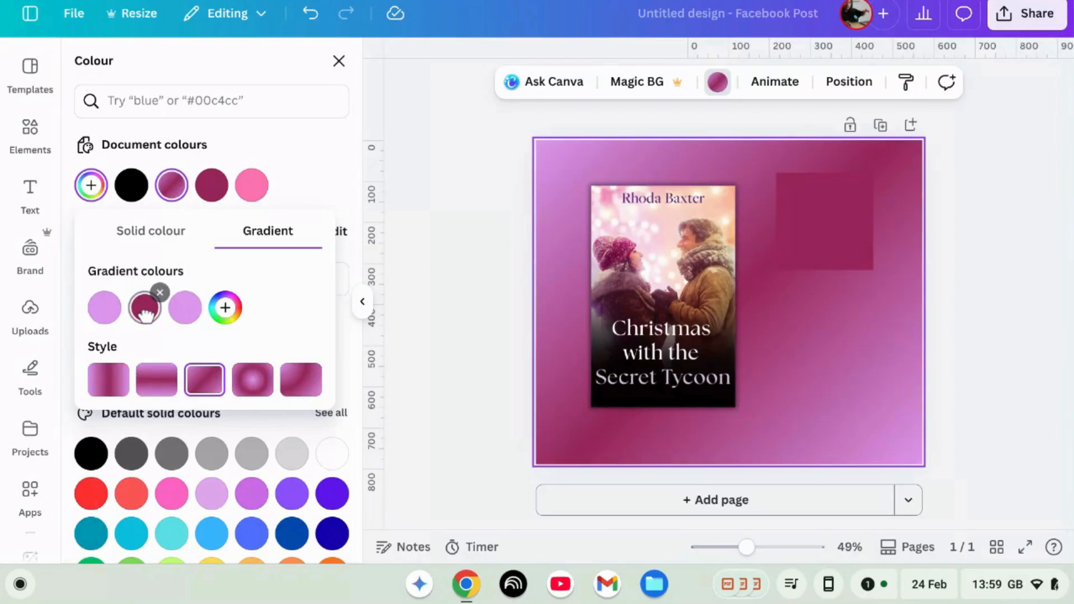
pyautogui.moveTo(146, 317); pyautogui.dragTo(196, 311)
# Step: Add a fourth gradient stop in dark magenta #982759 and move it to the front of the gradient
pyautogui.click(224, 313)
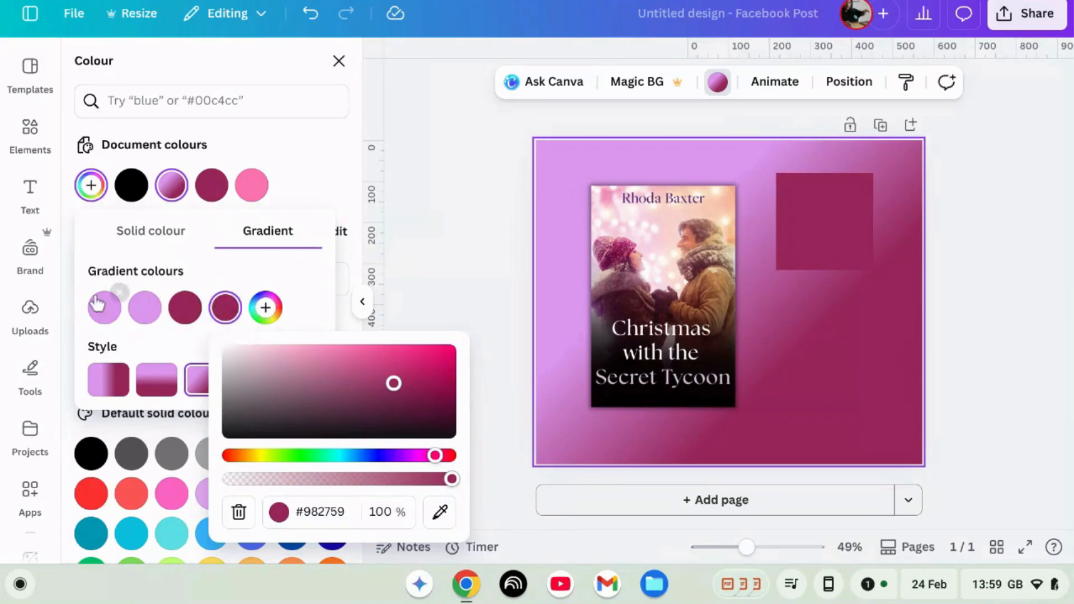
pyautogui.click(189, 318)
pyautogui.moveTo(189, 317); pyautogui.dragTo(97, 314)
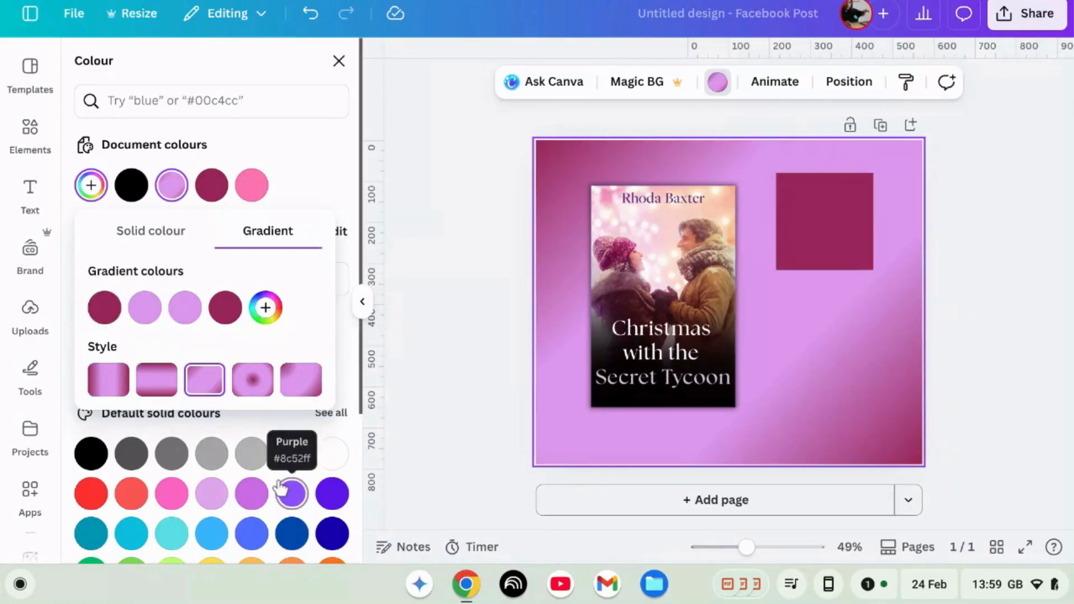